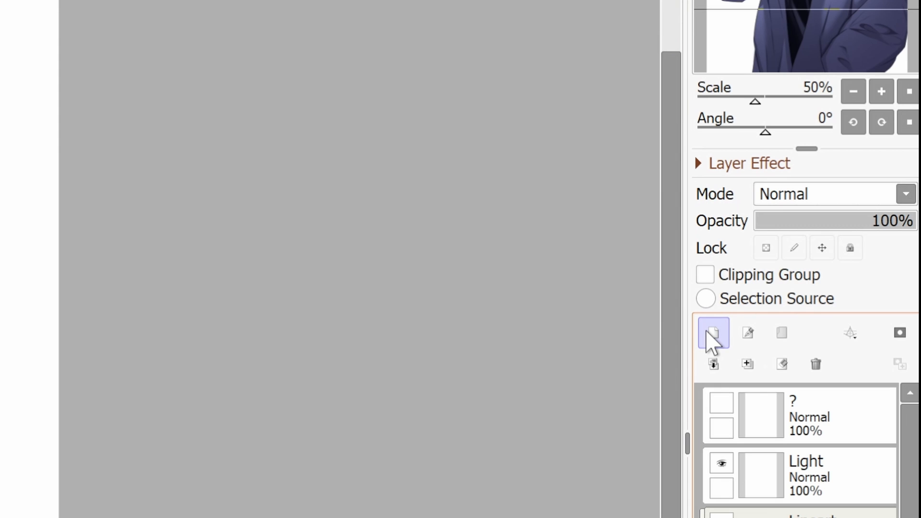
# Clip the new layer to the Hair layer and start a thin mauve line at the crown with the Pencil at size 16.
pyautogui.click(717, 272)
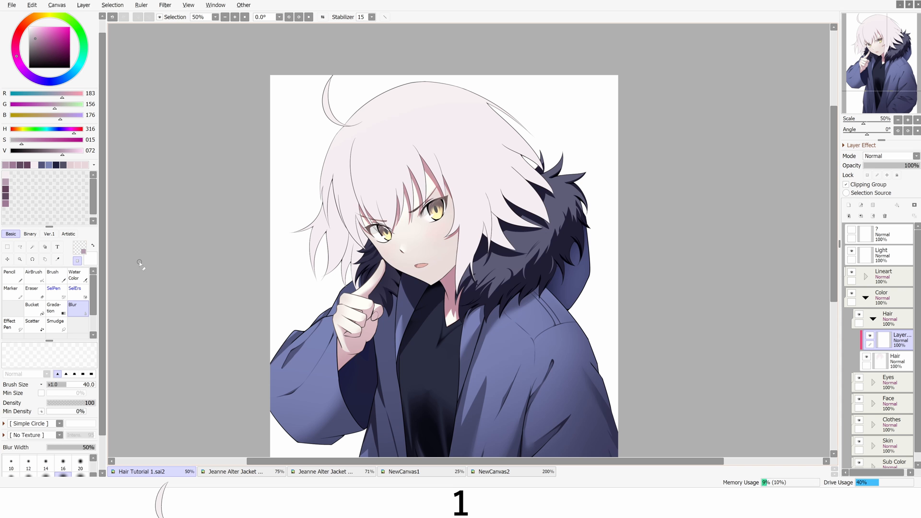
pyautogui.press('[')
pyautogui.press('[')
pyautogui.press('[')
pyautogui.press('[')
pyautogui.press('[')
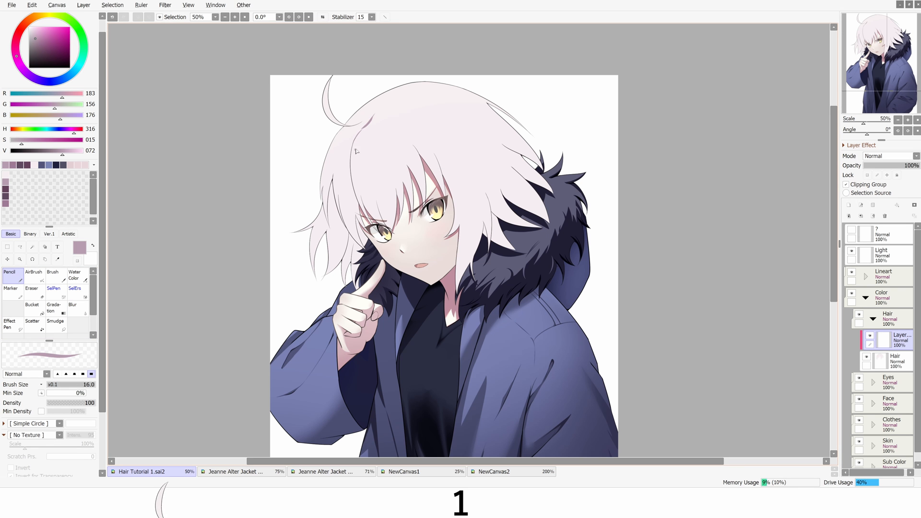
# Paint the mauve parting at the hair crown with the Pencil, size 30 for the patch and size 10 for its tips.
pyautogui.scroll(1, 362, 125)
pyautogui.press(']')
pyautogui.press(']')
pyautogui.press(']')
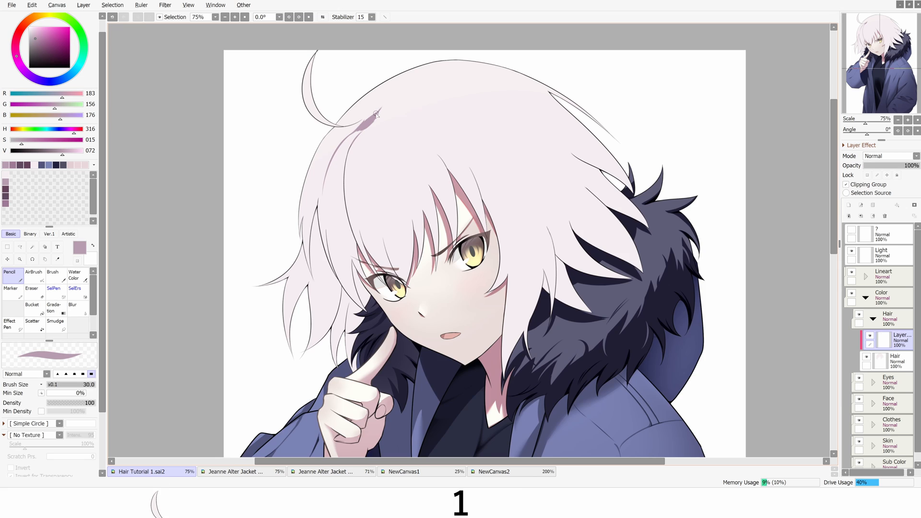
pyautogui.scroll(2, 365, 129)
pyautogui.press('[')
pyautogui.press('[')
pyautogui.press('[')
pyautogui.press('[')
pyautogui.press('[')
pyautogui.press('[')
pyautogui.scroll(-2, 383, 120)
pyautogui.scroll(1, 398, 117)
pyautogui.scroll(-1, 420, 113)
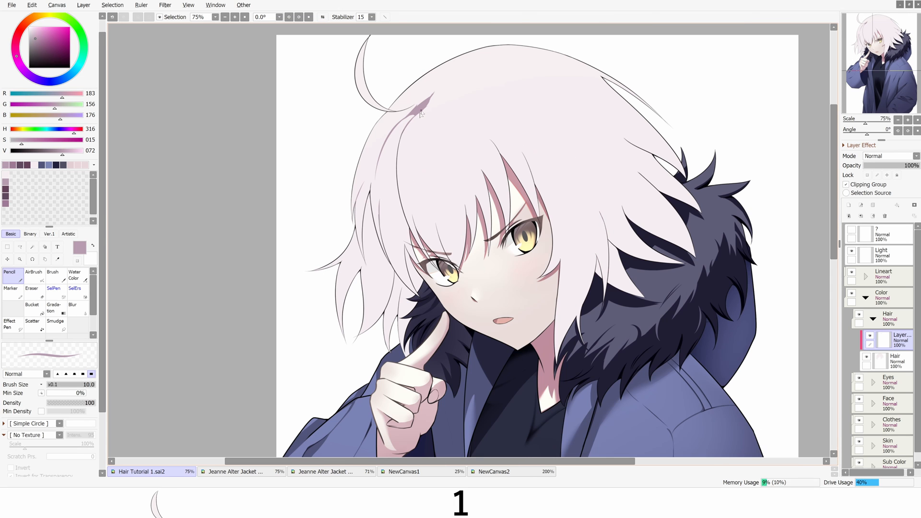
# Draw thin mauve strand lines through the bangs and along the front locks with the Pencil at size 10.
pyautogui.press('h')
pyautogui.press('h')
pyautogui.press('h')
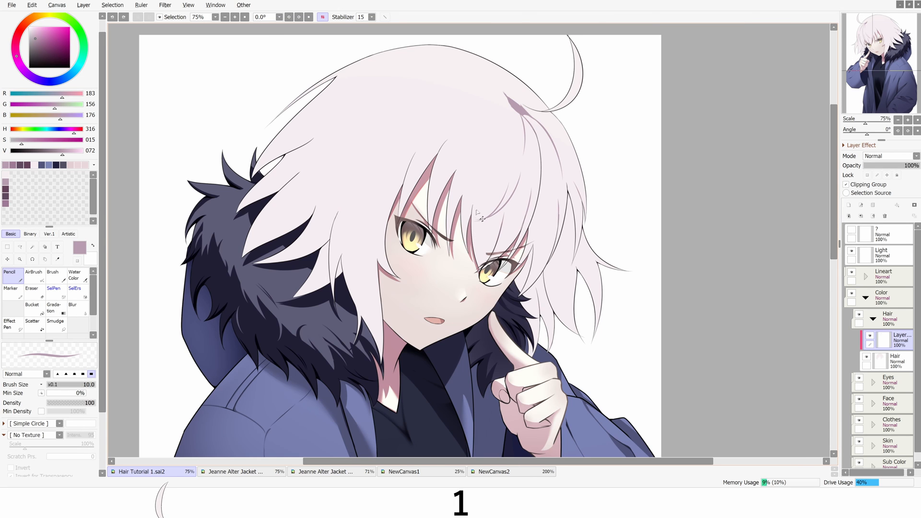
pyautogui.press('h')
pyautogui.press('h')
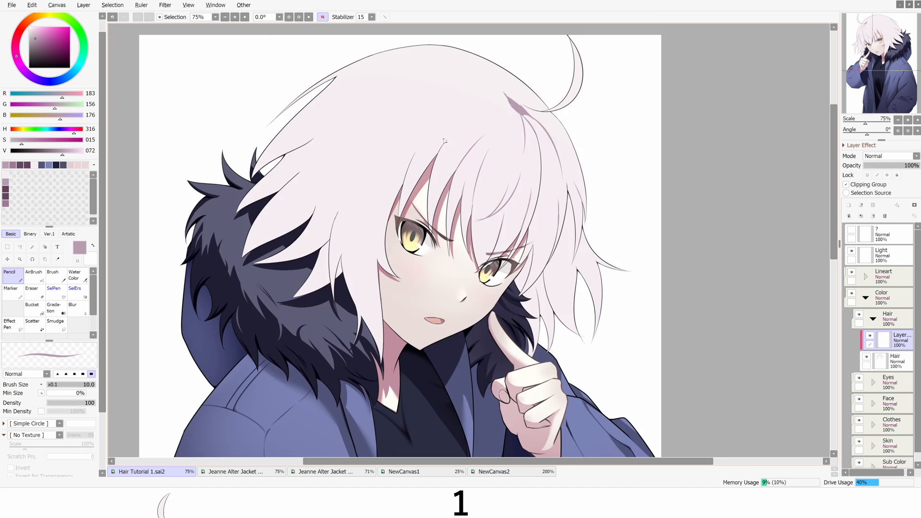
pyautogui.press('h')
pyautogui.press('h')
pyautogui.scroll(2, 489, 83)
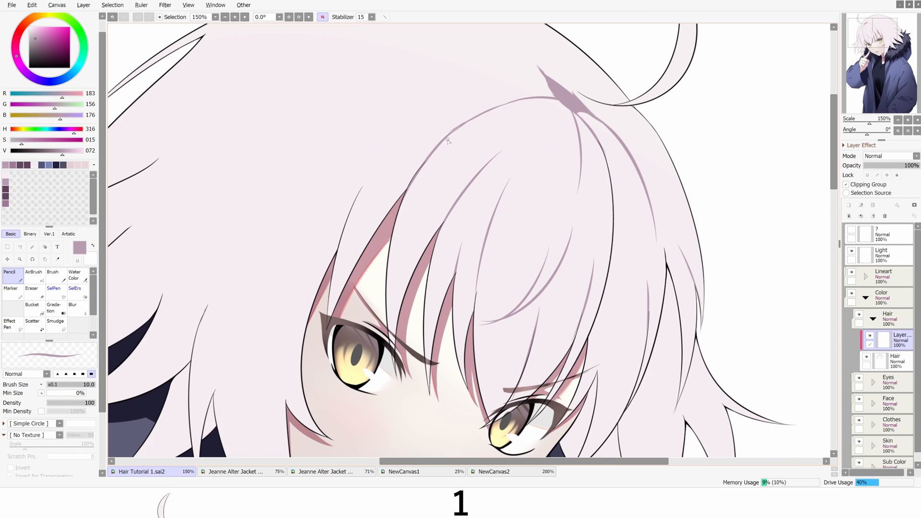
# Draw long curved mauve strand lines from the crown across the top and back of the head.
pyautogui.press('h')
pyautogui.scroll(-2, 489, 82)
pyautogui.press('h')
pyautogui.press('h')
pyautogui.press('h')
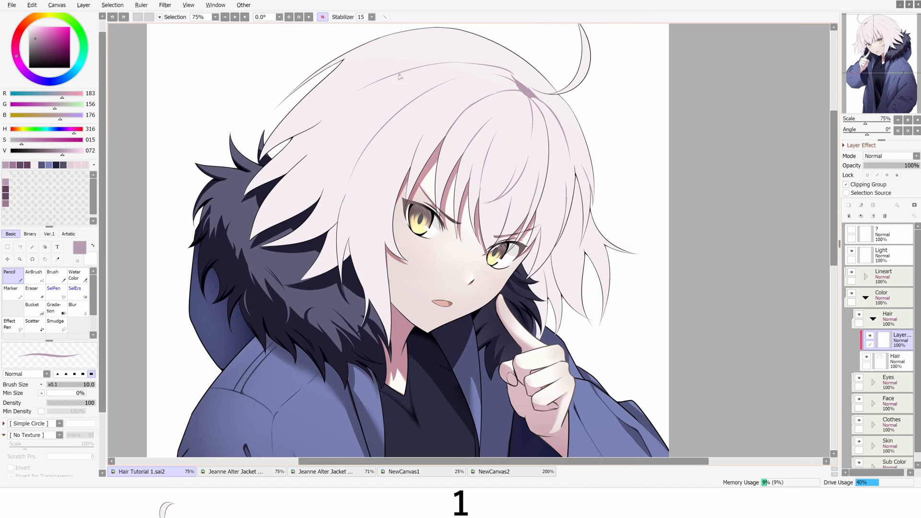
pyautogui.press('h')
pyautogui.press('h')
pyautogui.press('h')
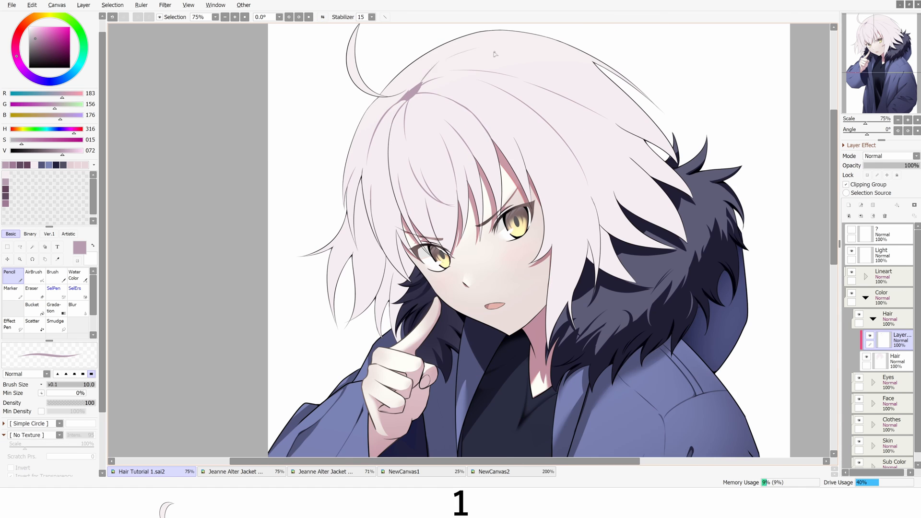
# Add strand lines near the top outline of the head and broaden the mauve crown patch with the Pencil at size 30.
pyautogui.press('h')
pyautogui.press('h')
pyautogui.scroll(-3, 521, 64)
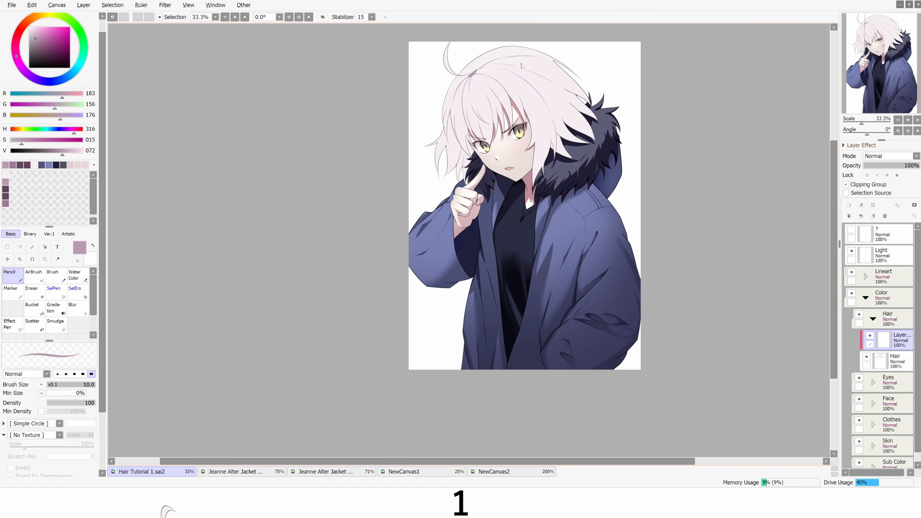
pyautogui.scroll(1, 502, 38)
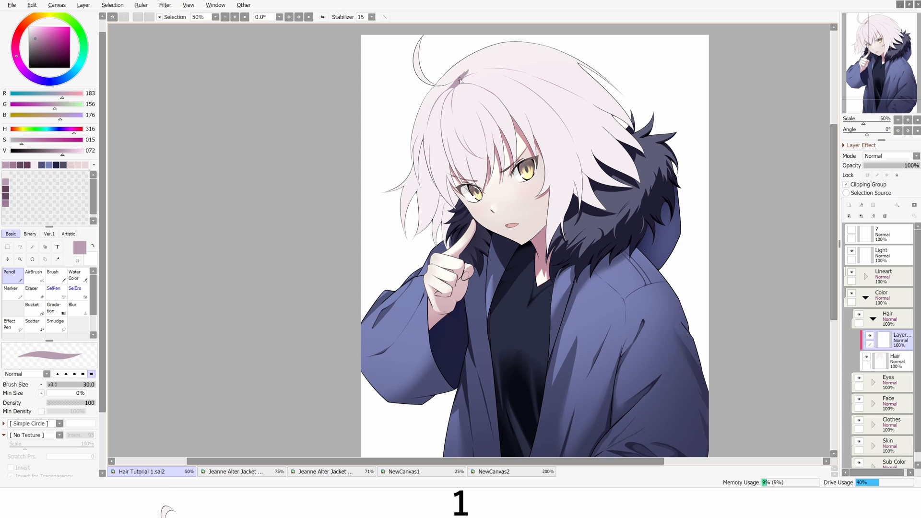
pyautogui.press('h')
pyautogui.press('h')
pyautogui.press('h')
pyautogui.press('h')
pyautogui.scroll(3, 396, 125)
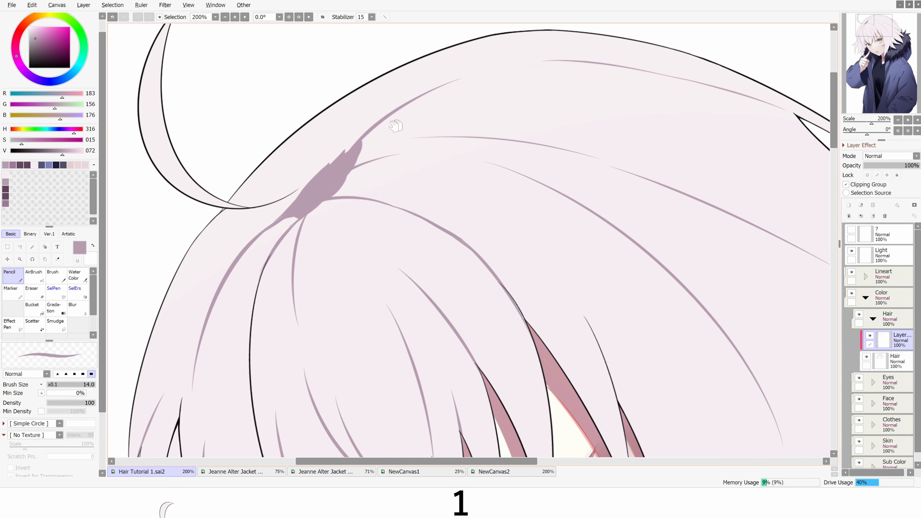
# Slim the crown patch and smooth its ragged edges using the transparent colour with the Pencil at size 30.
pyautogui.press('-')
pyautogui.scroll(-4, 314, 184)
pyautogui.press('h')
pyautogui.press('h')
pyautogui.scroll(3, 314, 185)
pyautogui.moveTo(291, 197); pyautogui.dragTo(332, 155)
pyautogui.press('h')
pyautogui.press('h')
pyautogui.scroll(1, 356, 177)
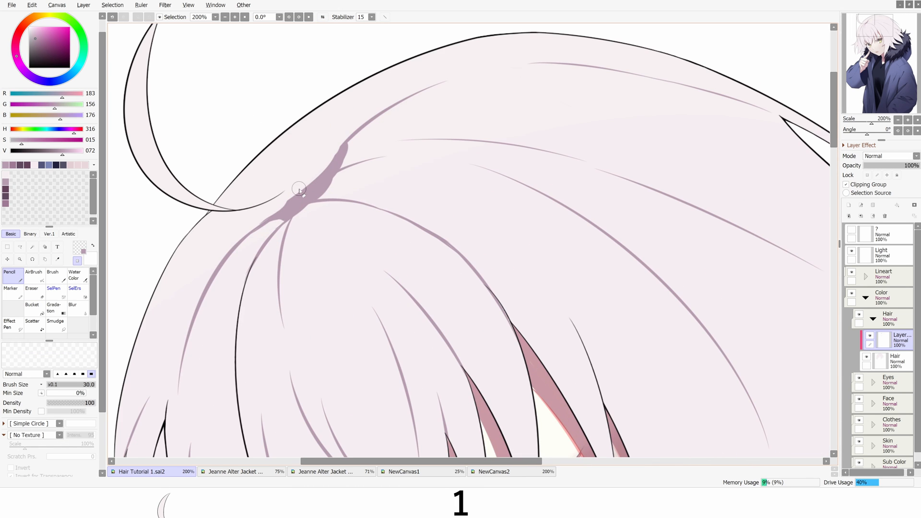
# Add and refine thin mauve strand lines on the side and back locks over the fur collar, using the Pencil at size 14 and smaller.
pyautogui.scroll(-4, 298, 190)
pyautogui.press('h')
pyautogui.press('h')
pyautogui.scroll(2, 451, 175)
pyautogui.scroll(-3, 450, 175)
pyautogui.press('h')
pyautogui.press('h')
pyautogui.scroll(4, 496, 241)
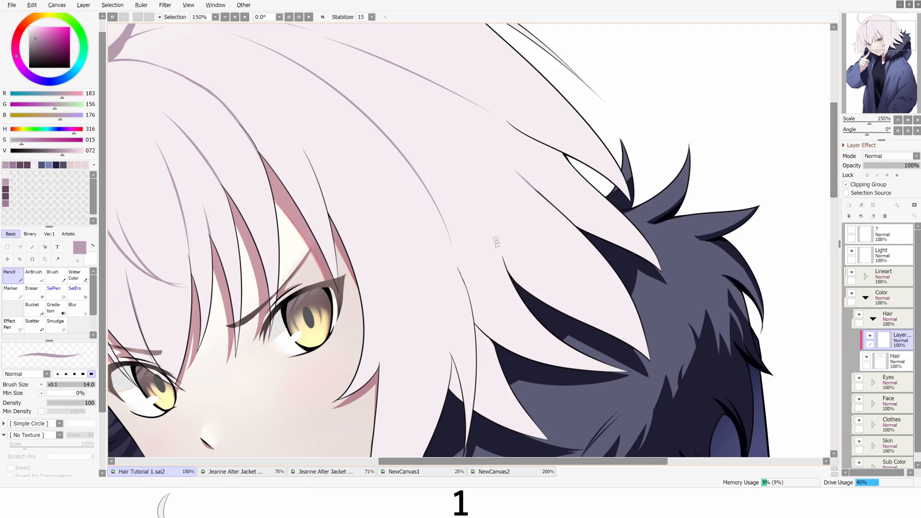
pyautogui.press('h')
pyautogui.press('h')
pyautogui.scroll(-4, 496, 241)
pyautogui.scroll(4, 496, 241)
pyautogui.press('h')
pyautogui.press('[')
pyautogui.press('[')
pyautogui.press('[')
pyautogui.press('[')
pyautogui.press('[')
pyautogui.press('h')
pyautogui.scroll(-4, 541, 228)
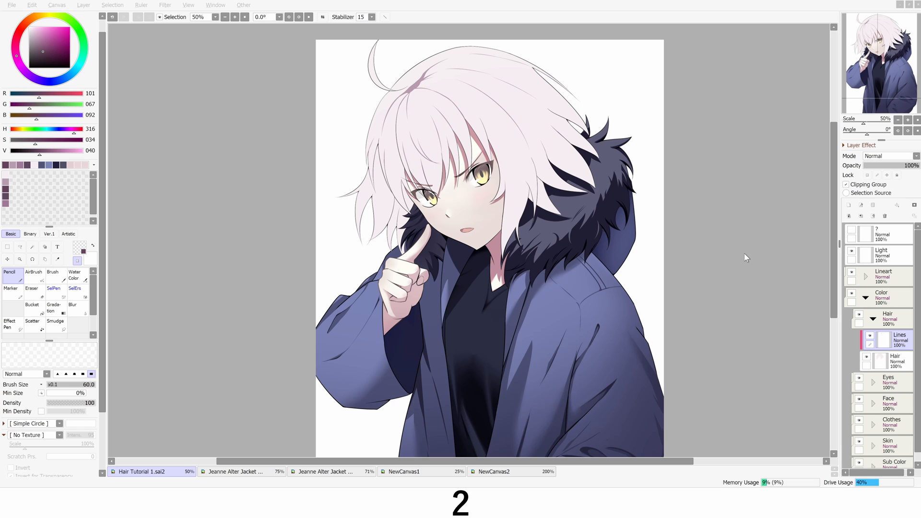
# Hide the Lines layer and add a new layer above it clipped to the Hair layer.
pyautogui.click(744, 252)
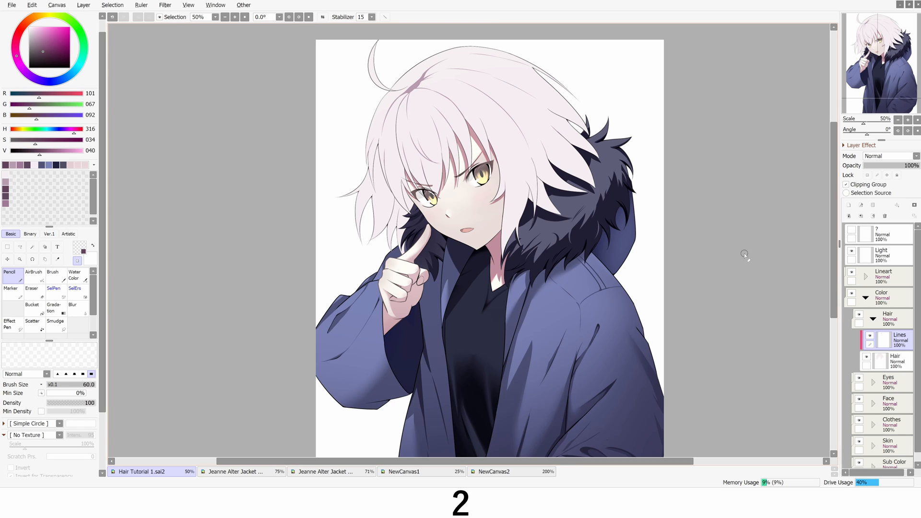
pyautogui.click(869, 335)
pyautogui.click(848, 205)
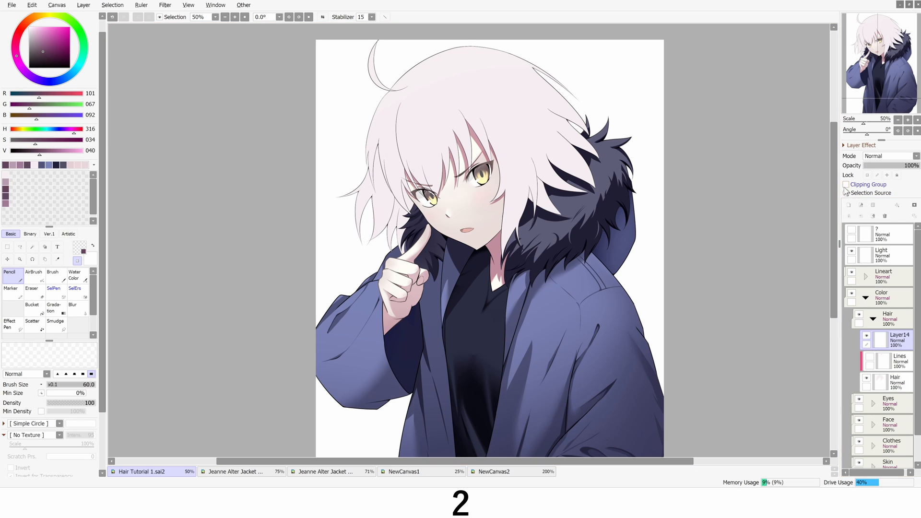
pyautogui.click(845, 185)
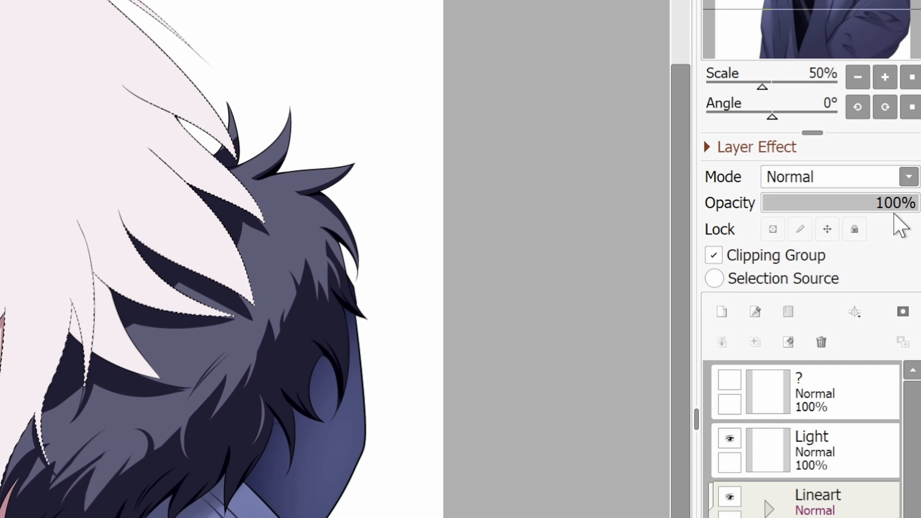
# Set the shading layer's opacity to 40% and draw a shadow stroke in colour 65435C on the side lock beside the forehead.
pyautogui.moveTo(915, 170); pyautogui.dragTo(883, 170)
pyautogui.moveTo(821, 218); pyautogui.dragTo(834, 205)
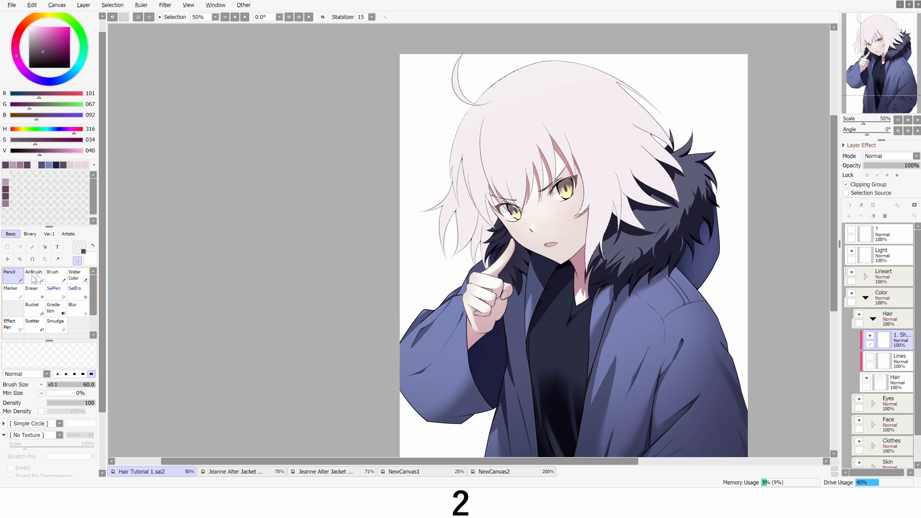
pyautogui.click(80, 249)
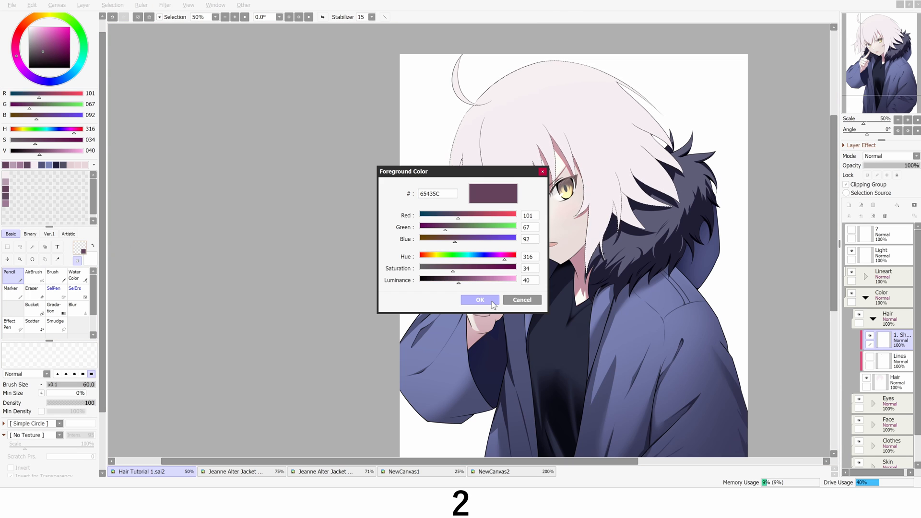
pyautogui.click(479, 300)
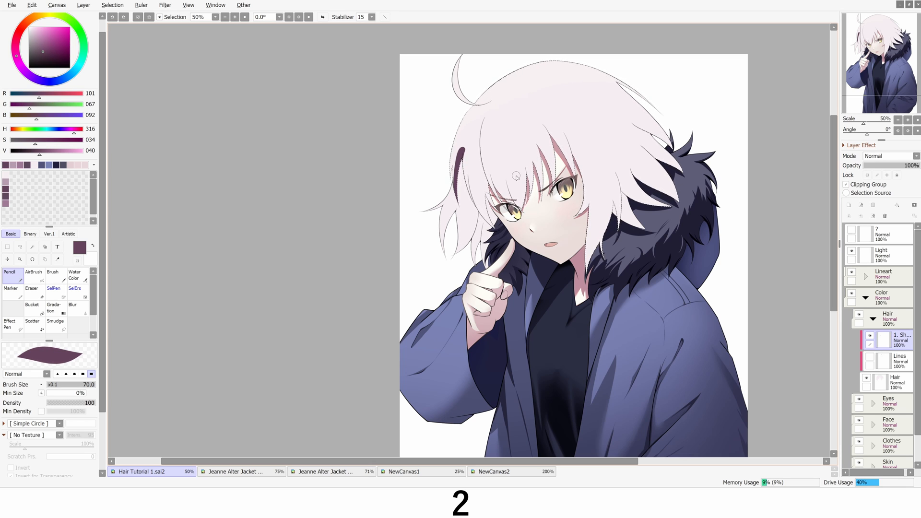
pyautogui.hotkey('ctrl', 'y')
pyautogui.press('h')
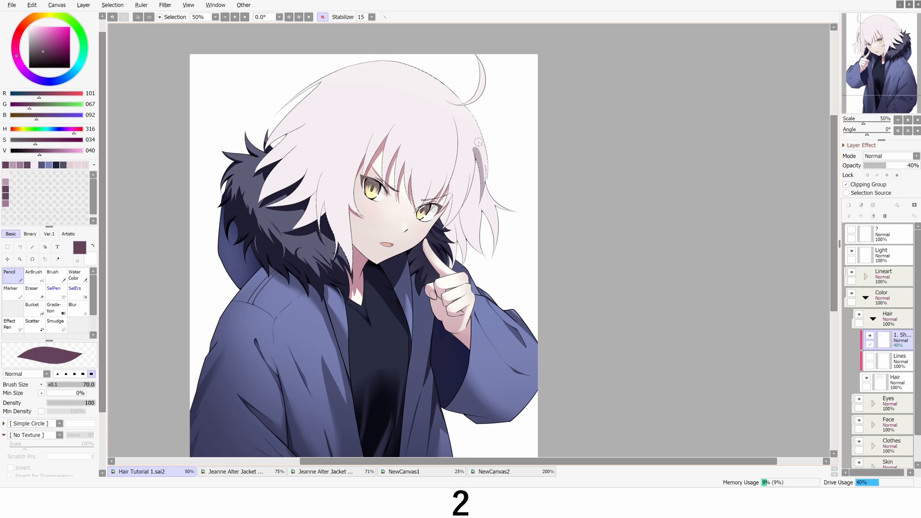
# Carve the upper end of the side lock's shadow with the transparent Pencil, keeping 65435C as the foreground colour.
pyautogui.press('h')
pyautogui.scroll(4, 479, 143)
pyautogui.press('-')
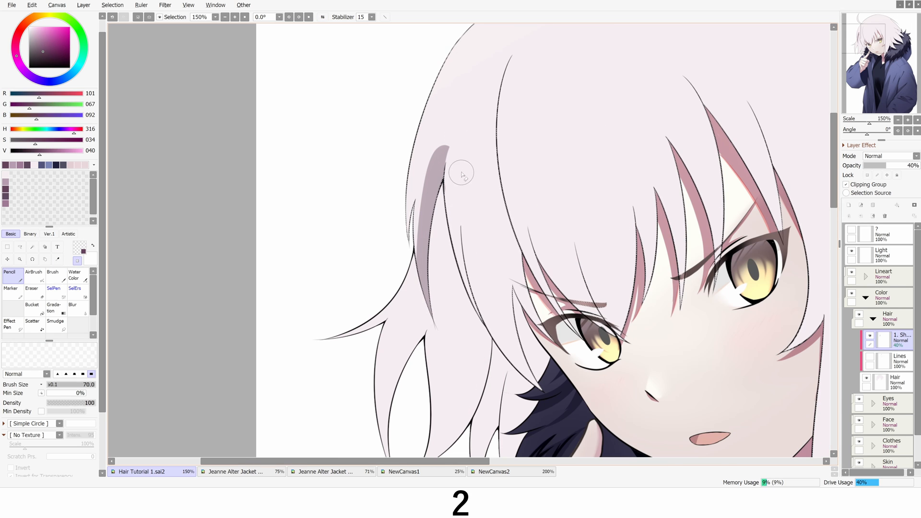
pyautogui.press('-')
pyautogui.scroll(-4, 467, 155)
pyautogui.press('h')
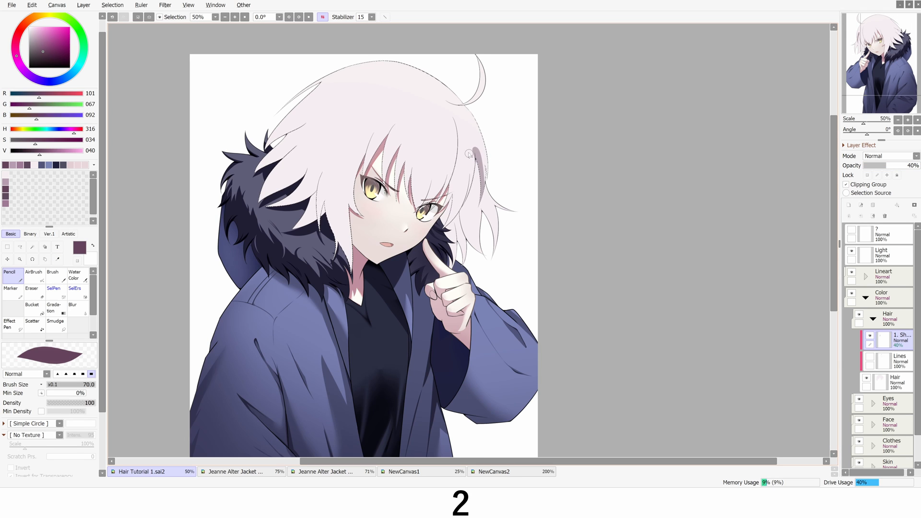
pyautogui.press('h')
pyautogui.scroll(4, 479, 143)
pyautogui.press('-')
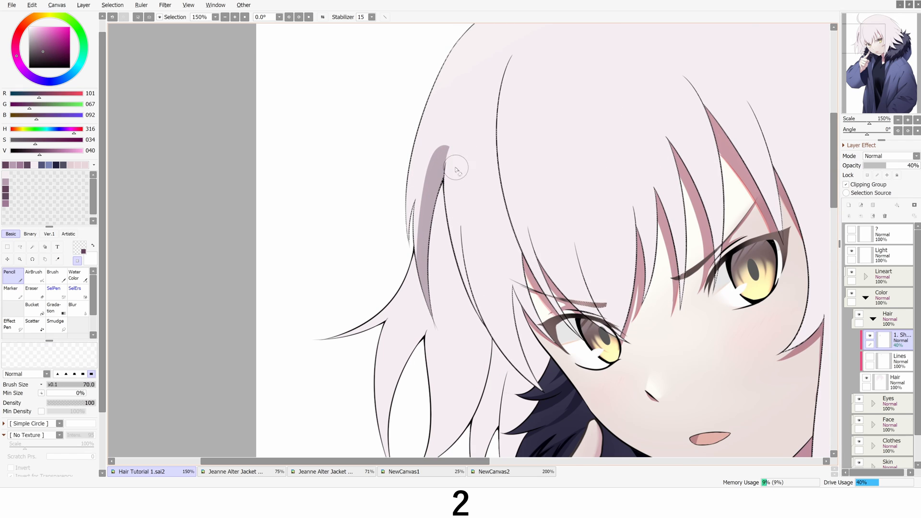
pyautogui.doubleClick(79, 249)
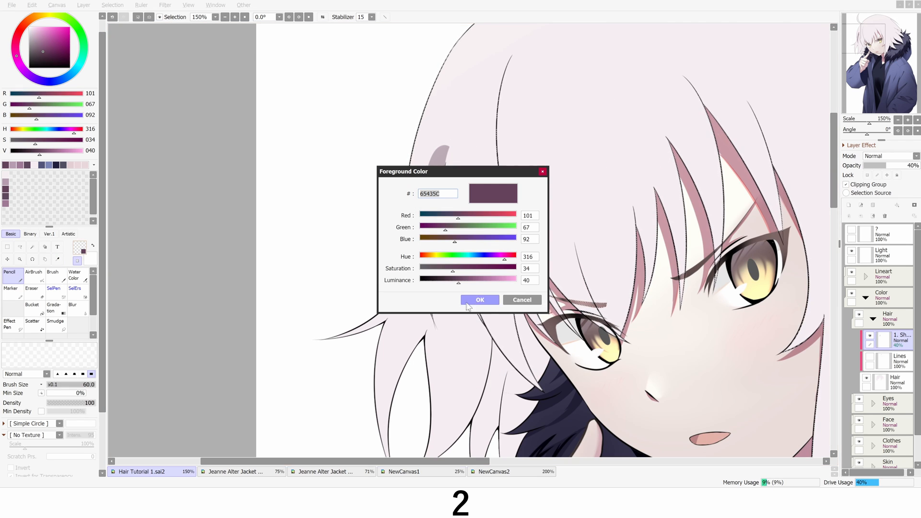
pyautogui.click(477, 298)
pyautogui.click(77, 261)
# Reshape the side lock's shadow into a narrow wedge, switching to a smaller Pencil size of 35.
pyautogui.press('h')
pyautogui.moveTo(444, 144)
pyautogui.mouseDown()
pyautogui.moveTo(425, 214)
pyautogui.moveTo(450, 175)
pyautogui.moveTo(439, 235)
pyautogui.mouseUp()
pyautogui.scroll(-2, 484, 186)
pyautogui.keyDown('alt'); pyautogui.click(499, 199); pyautogui.keyUp('alt')
pyautogui.press('h')
pyautogui.scroll(1, 450, 185)
pyautogui.press('[')
pyautogui.hotkey('ctrl', 'z')
pyautogui.press('[')
pyautogui.press('h')
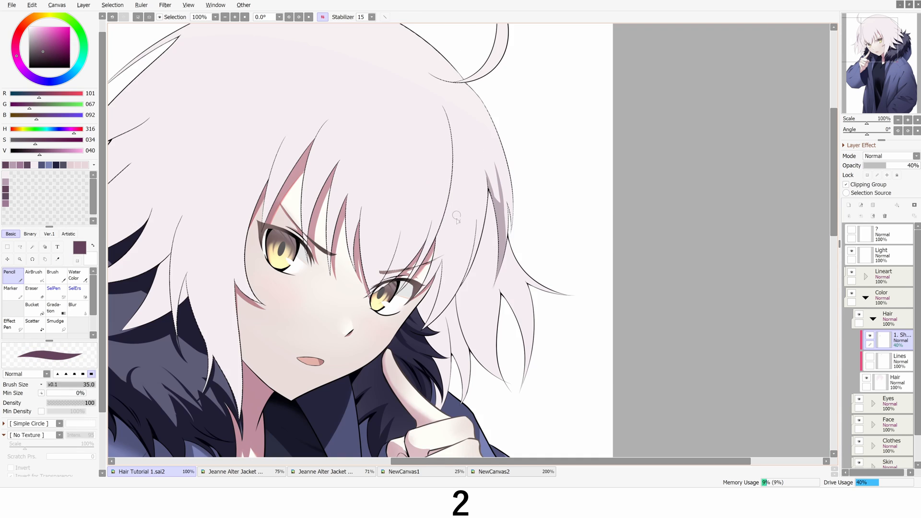
# Split the side lock's shadow into tapered strands using the transparent colour with a larger Pencil size.
pyautogui.press('h')
pyautogui.press('-')
pyautogui.moveTo(447, 193); pyautogui.dragTo(443, 236)
pyautogui.press('h')
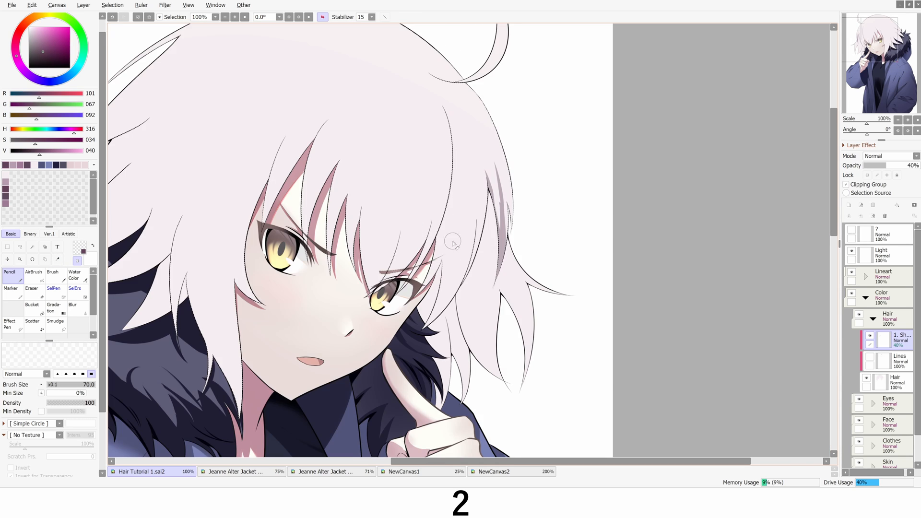
pyautogui.press('h')
pyautogui.press(']')
pyautogui.press(']')
pyautogui.press(']')
pyautogui.press('c')
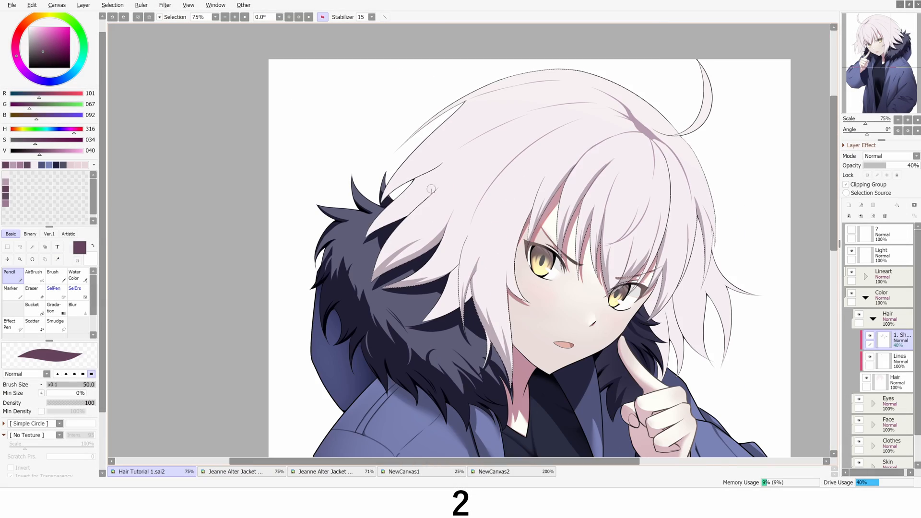
# Paint narrow shadows along the back locks above the fur collar with the Pencil at size 35.
pyautogui.press('[')
pyautogui.press('[')
pyautogui.press('[')
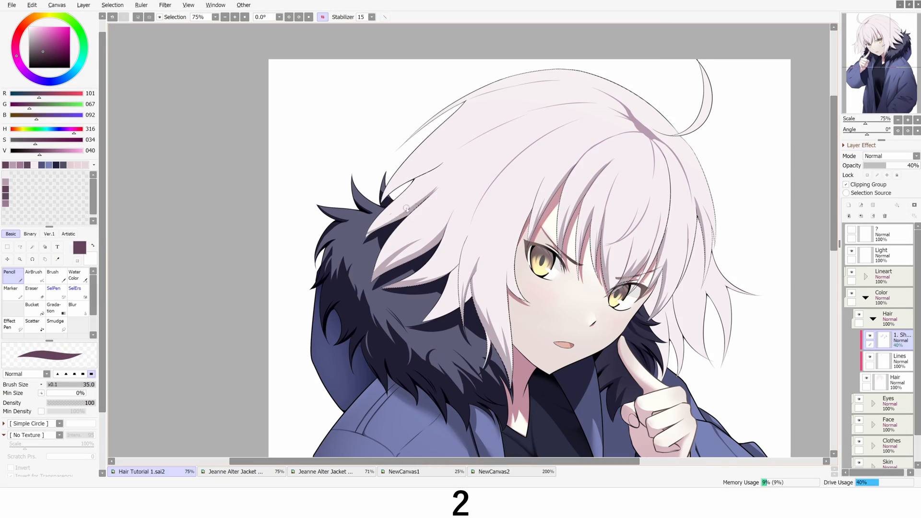
pyautogui.press('h')
pyautogui.press('h')
pyautogui.press('h')
pyautogui.press('h')
pyautogui.press('h')
# Paint the remaining shadows on the side locks with the Pencil at size 50 and shade the curled loose strand on top.
pyautogui.press(']')
pyautogui.press(']')
pyautogui.press(']')
pyautogui.press(']')
pyautogui.press(']')
pyautogui.press(']')
pyautogui.press('h')
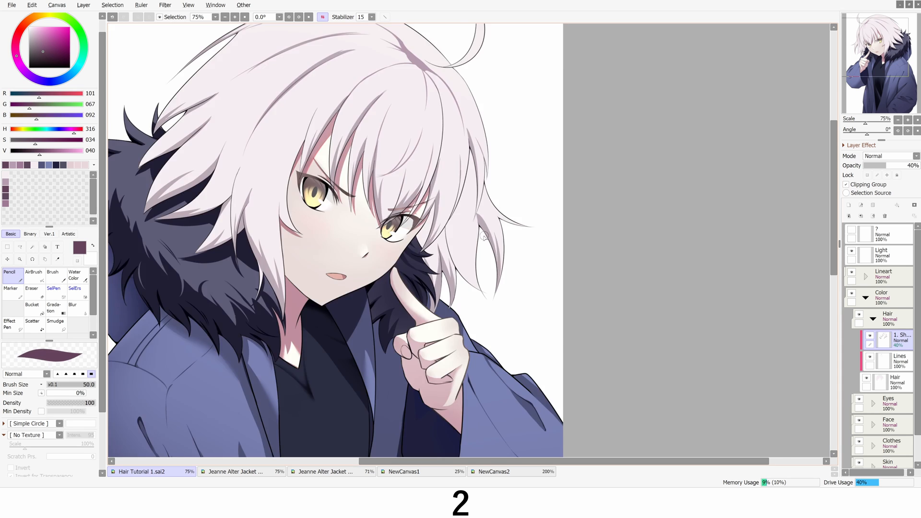
pyautogui.press('h')
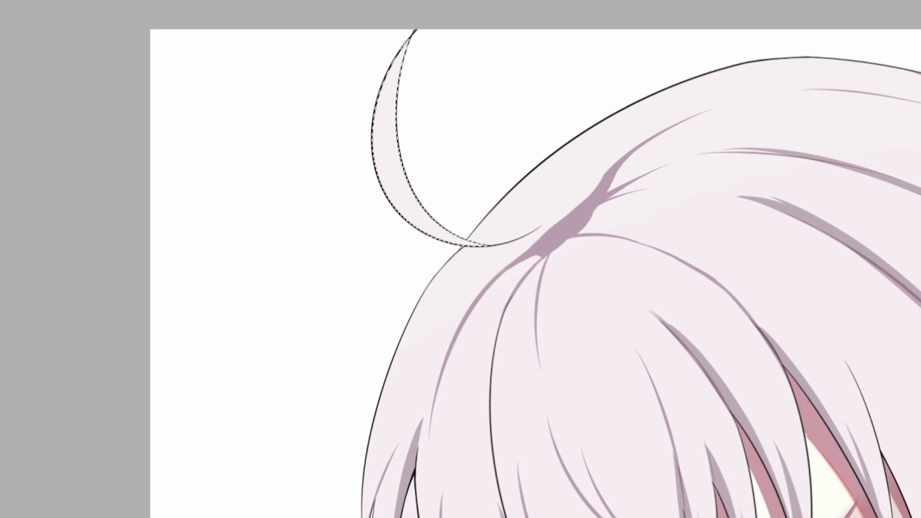
pyautogui.moveTo(325, 218); pyautogui.dragTo(567, 192)
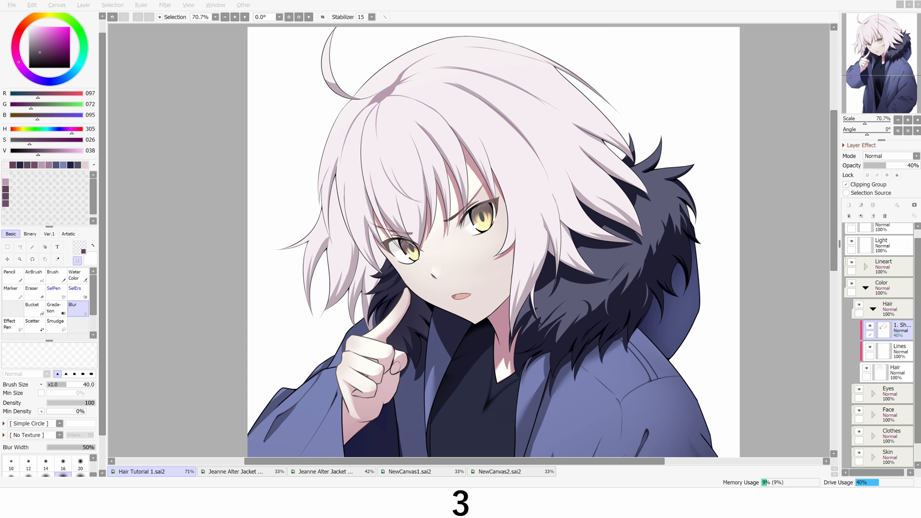
# Add a layer named "2. Shadow" clipped to the hair and set its opacity to 90%.
pyautogui.click(848, 205)
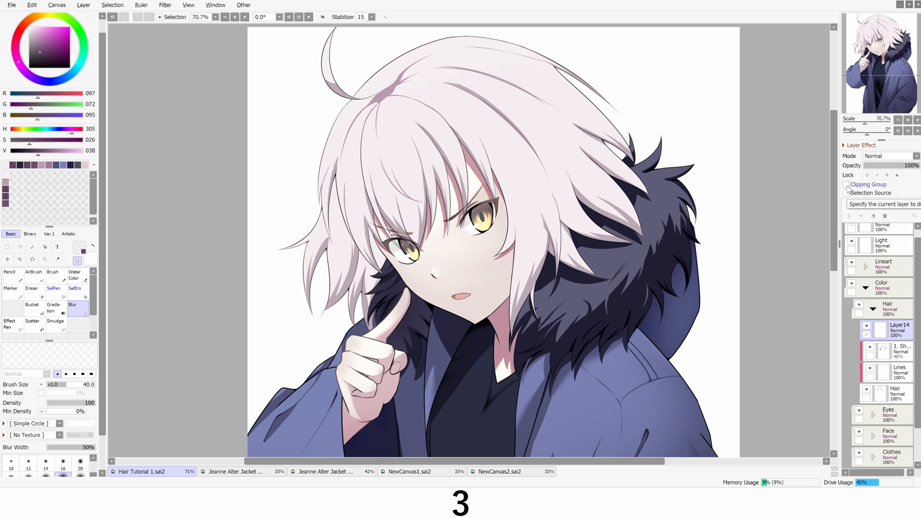
pyautogui.click(846, 186)
pyautogui.doubleClick(886, 328)
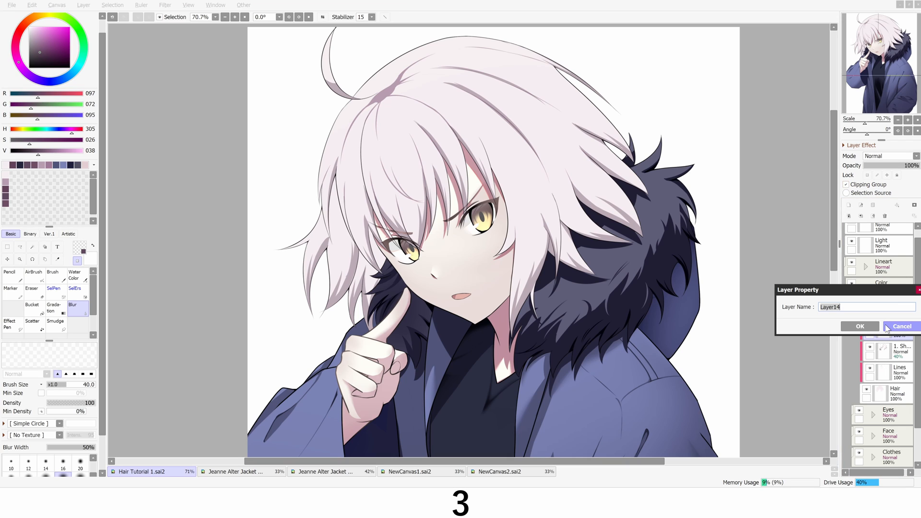
pyautogui.write('2. Shadow')
pyautogui.press('Return')
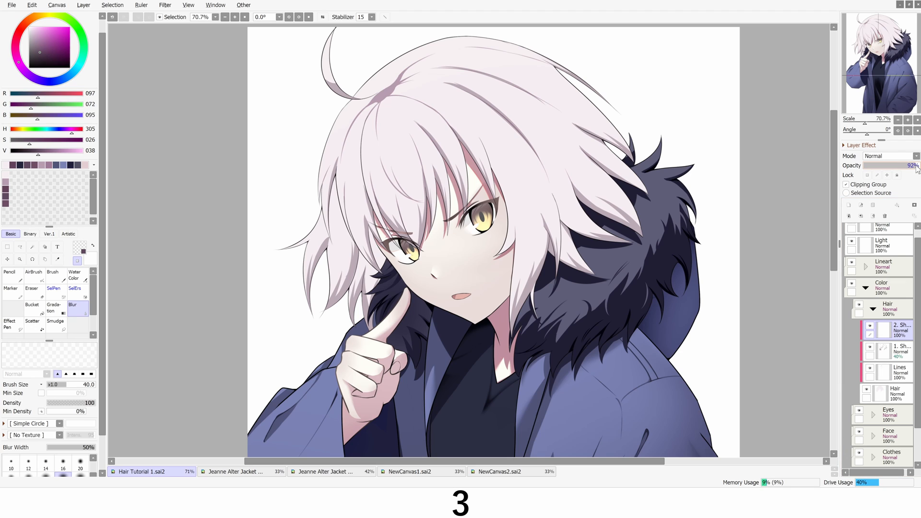
pyautogui.moveTo(916, 168); pyautogui.dragTo(919, 167)
# Hide the first shadow layer, select the inner back lock beside the cheek by similar colour, and paint it dark with the Pencil.
pyautogui.click(869, 349)
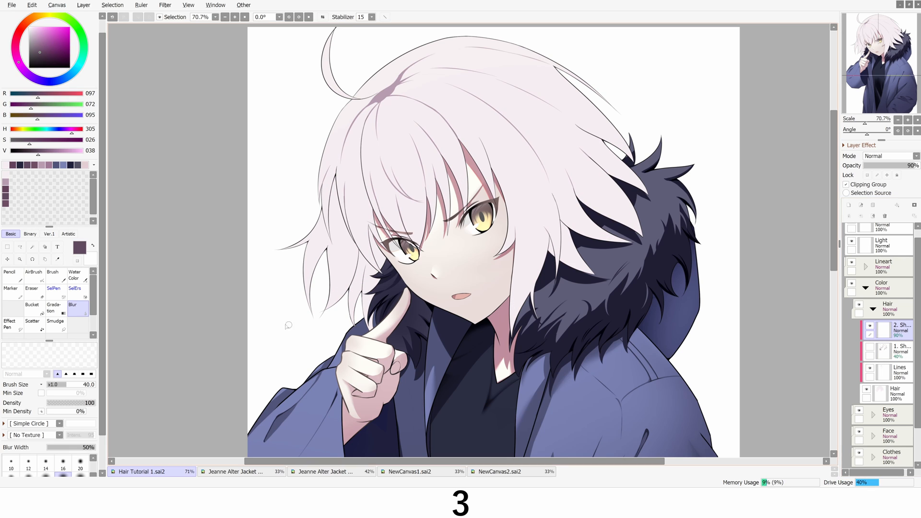
pyautogui.click(32, 248)
pyautogui.click(357, 286)
pyautogui.click(369, 285)
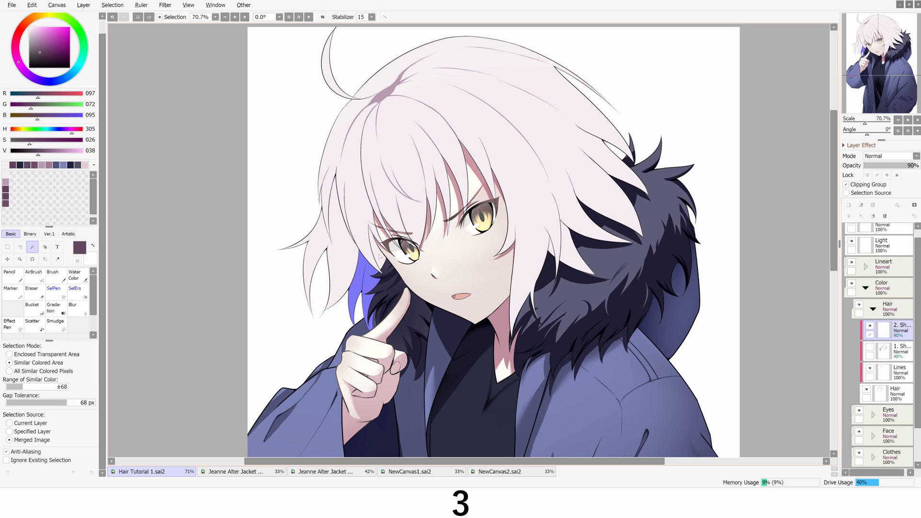
pyautogui.click(20, 280)
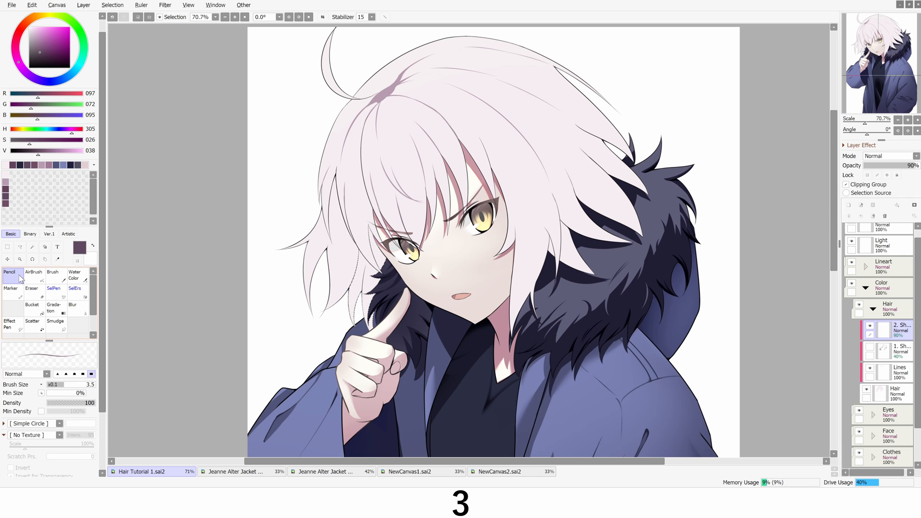
pyautogui.moveTo(294, 234)
pyautogui.mouseDown()
pyautogui.moveTo(339, 233)
pyautogui.moveTo(307, 262)
pyautogui.moveTo(361, 295)
pyautogui.mouseUp()
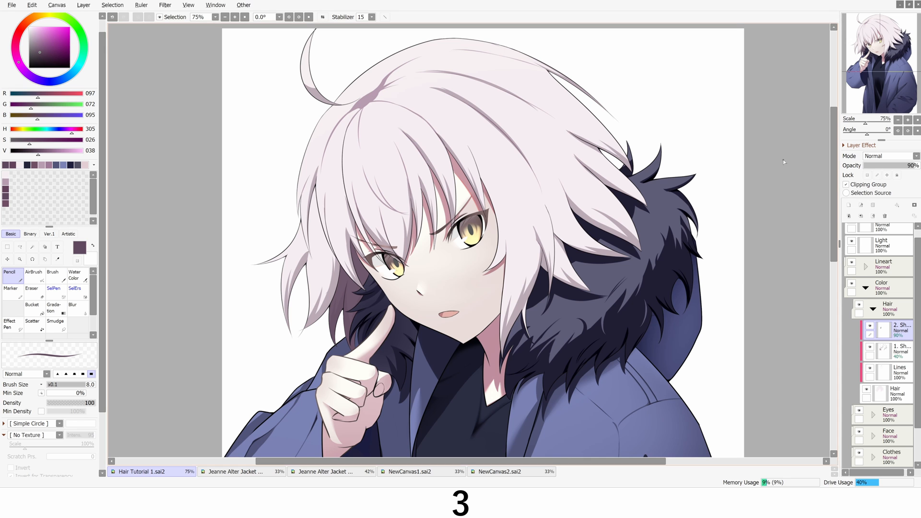
# Add a third shadow layer clipped to the hair and mirror the canvas view.
pyautogui.doubleClick(858, 331)
pyautogui.press('Return')
pyautogui.press('h')
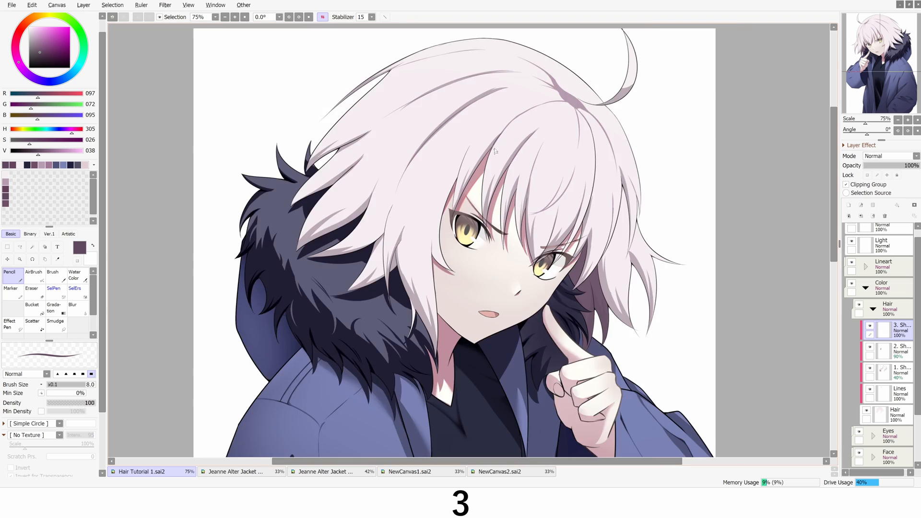
# Paint a dark shadow at the root of the widest fringe gap with the Pencil at size 9, undoing unsatisfactory strokes.
pyautogui.scroll(4, 495, 139)
pyautogui.moveTo(508, 121); pyautogui.dragTo(448, 212)
pyautogui.hotkey('ctrl', 'z')
pyautogui.press(']')
pyautogui.hotkey('ctrl', 'z')
pyautogui.scroll(-3, 480, 196)
pyautogui.press('h')
pyautogui.press('h')
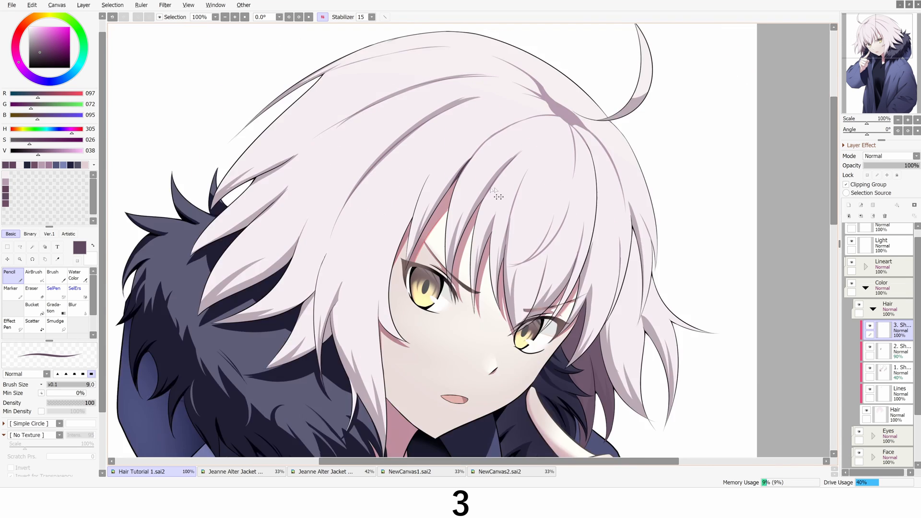
# Paint a tapered dark shadow where the neighbouring fringe strands part, keeping the Pencil at size 9.
pyautogui.scroll(5, 501, 185)
pyautogui.moveTo(511, 172); pyautogui.dragTo(449, 258)
pyautogui.press('h')
pyautogui.scroll(-5, 450, 257)
pyautogui.press('h')
pyautogui.scroll(4, 437, 259)
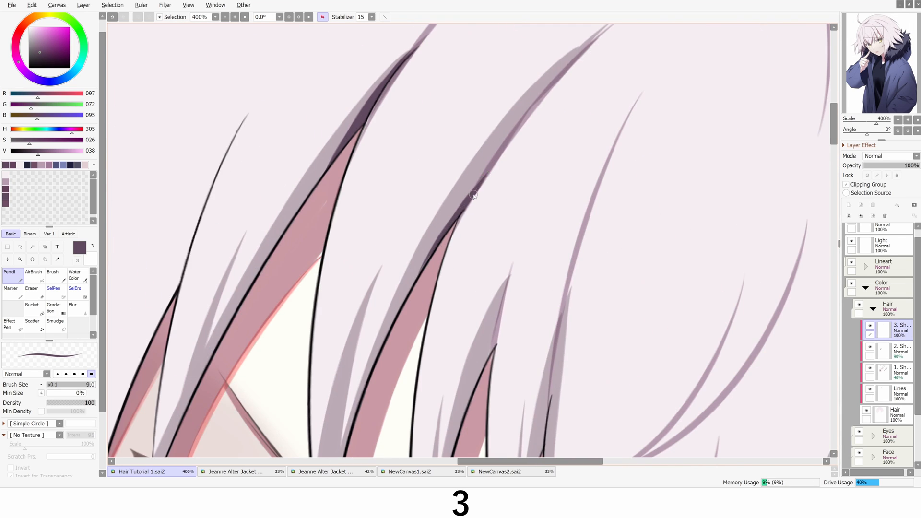
pyautogui.scroll(-5, 472, 195)
# Paint dark shadows in the partings of the side lock and back locks above the fur collar, with the Pencil at sizes 9 and 10.
pyautogui.scroll(5, 365, 252)
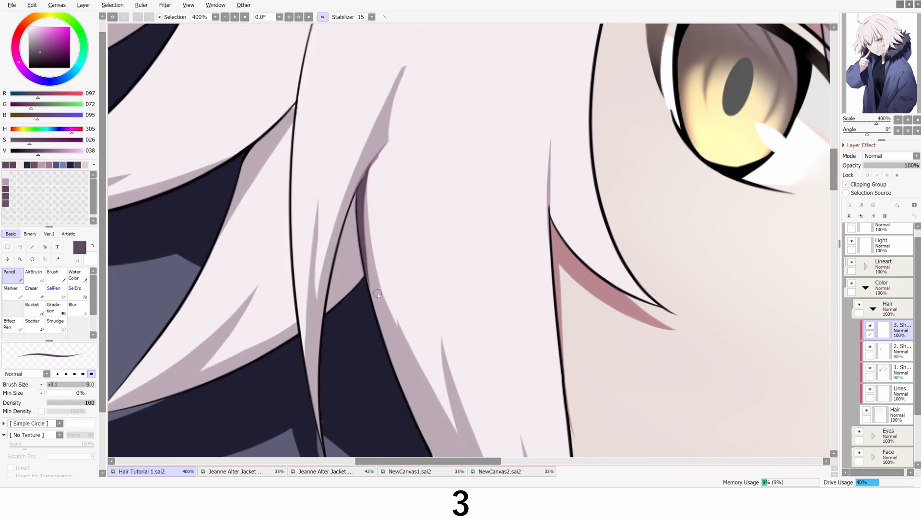
pyautogui.scroll(-4, 378, 293)
pyautogui.scroll(5, 363, 273)
pyautogui.press(']')
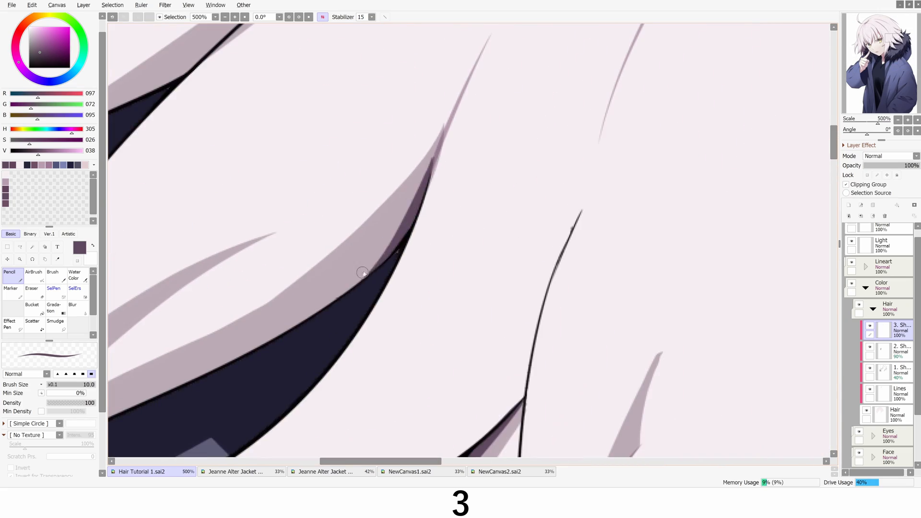
pyautogui.scroll(-4, 363, 274)
pyautogui.scroll(4, 316, 191)
pyautogui.scroll(-5, 236, 272)
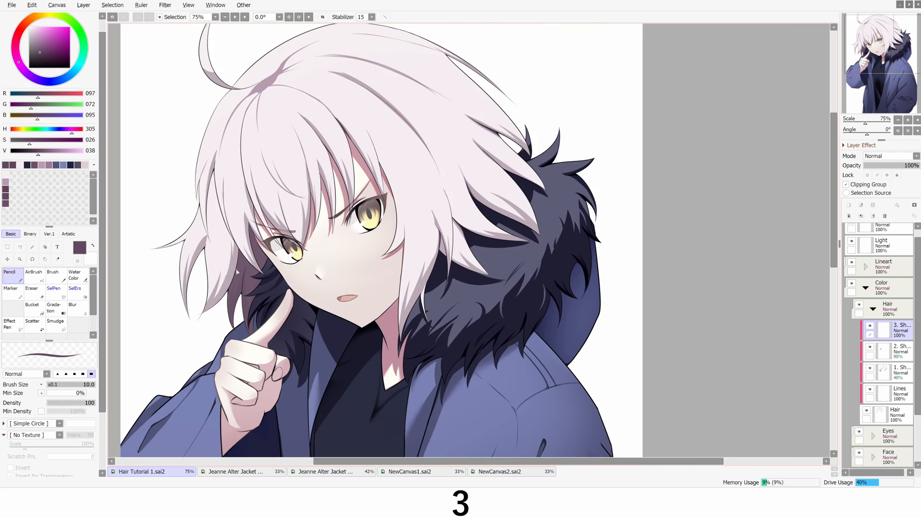
# Reduce the Pencil to size 7 and continue adding small dark shadows at the remaining strand partings.
pyautogui.scroll(5, 217, 171)
pyautogui.scroll(-6, 217, 171)
pyautogui.scroll(1, 217, 171)
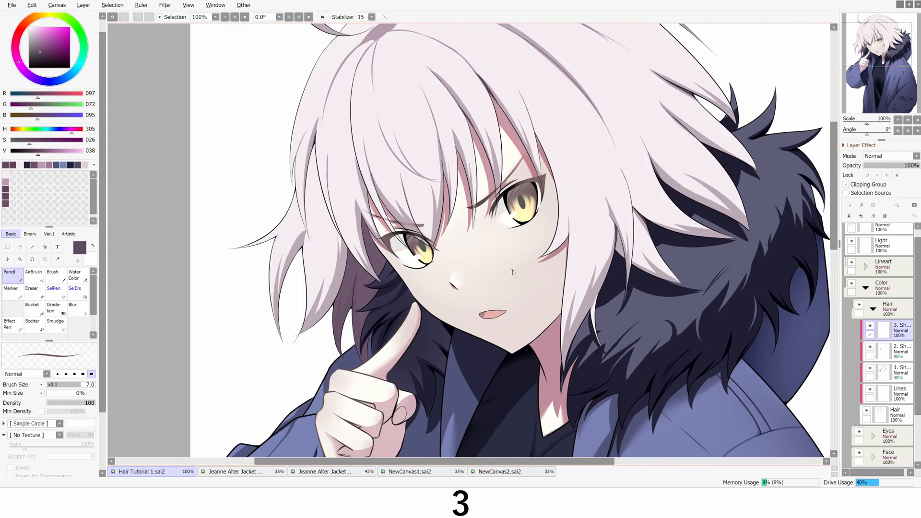
pyautogui.press('h')
pyautogui.scroll(5, 584, 192)
pyautogui.press('[')
pyautogui.press('[')
pyautogui.press('[')
pyautogui.scroll(-5, 578, 189)
pyautogui.press('h')
pyautogui.scroll(6, 505, 165)
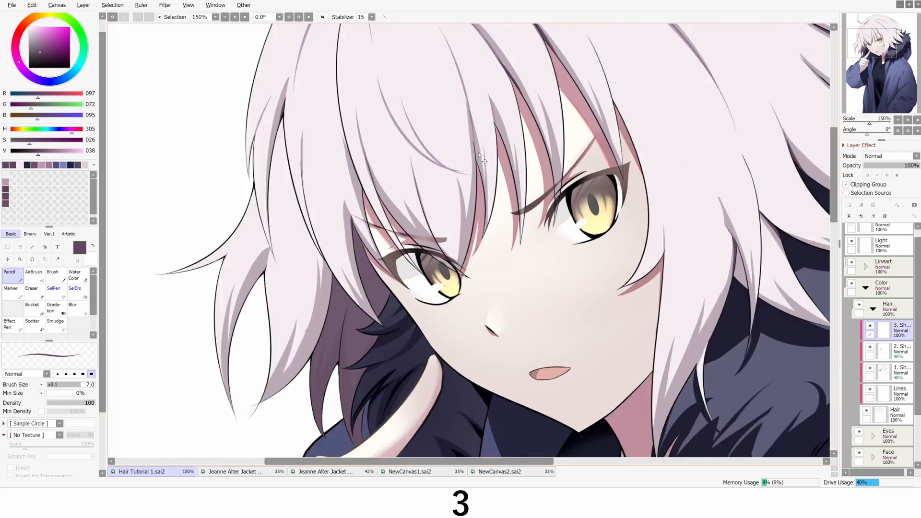
# Paint narrow dark shadows above the gaps between the central fringe strands with the Pencil at size 7.
pyautogui.press('h')
pyautogui.moveTo(453, 177); pyautogui.dragTo(444, 248)
pyautogui.press('h')
pyautogui.press('h')
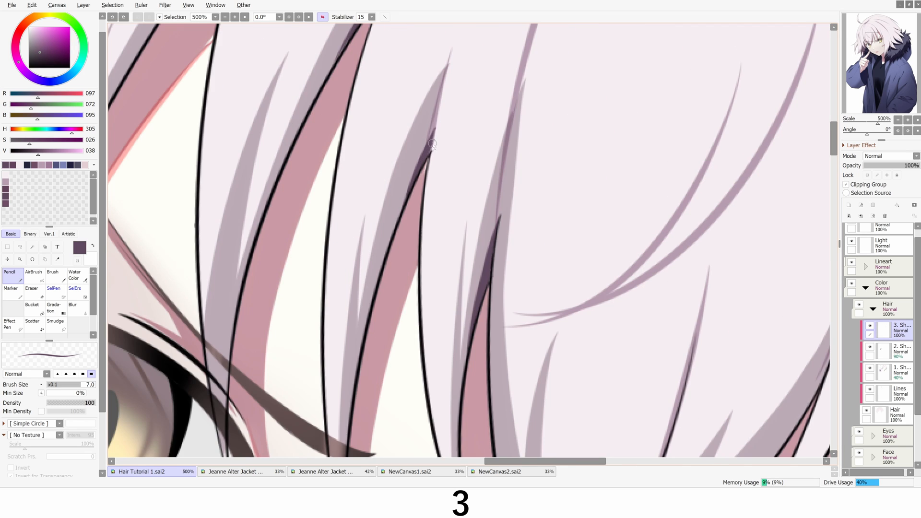
pyautogui.scroll(-5, 432, 144)
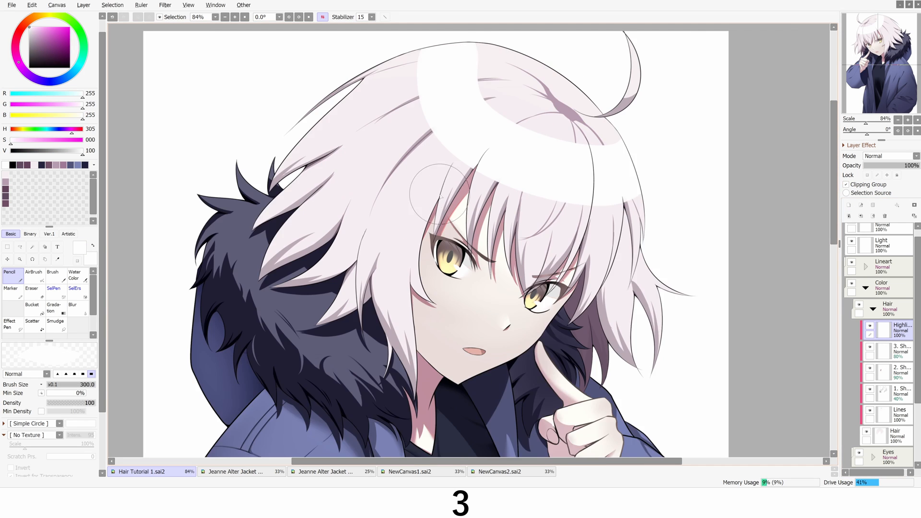
# Set the highlight layer to 83% opacity and scallop the white band's upper edge using the transparent colour at sizes 160 and 120.
pyautogui.scroll(1, 440, 195)
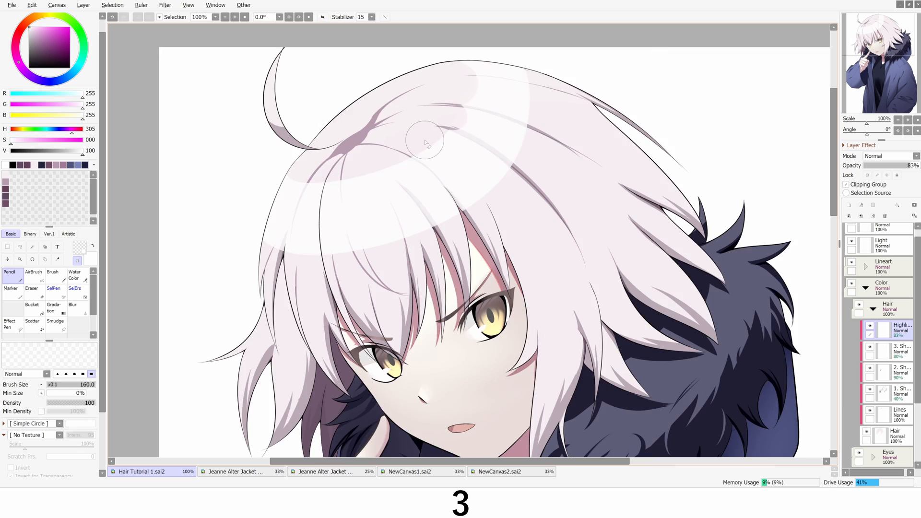
pyautogui.press('h')
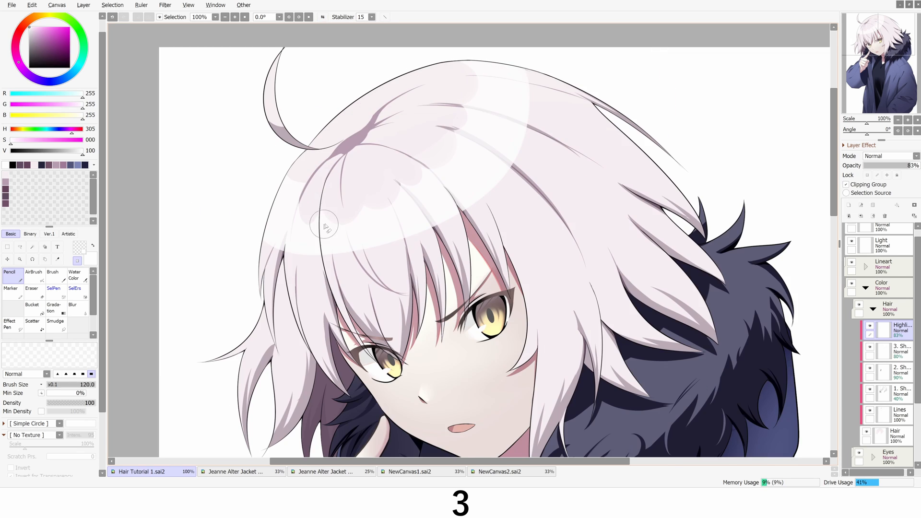
pyautogui.press('h')
# Rotate and reposition the highlight band slightly on the crown with a freeform transform.
pyautogui.scroll(-2, 411, 263)
pyautogui.press('l')
pyautogui.moveTo(619, 330)
pyautogui.mouseDown()
pyautogui.moveTo(638, 123)
pyautogui.moveTo(618, 331)
pyautogui.mouseUp()
pyautogui.hotkey('ctrl', 't')
pyautogui.moveTo(670, 179); pyautogui.dragTo(670, 194)
pyautogui.press('h')
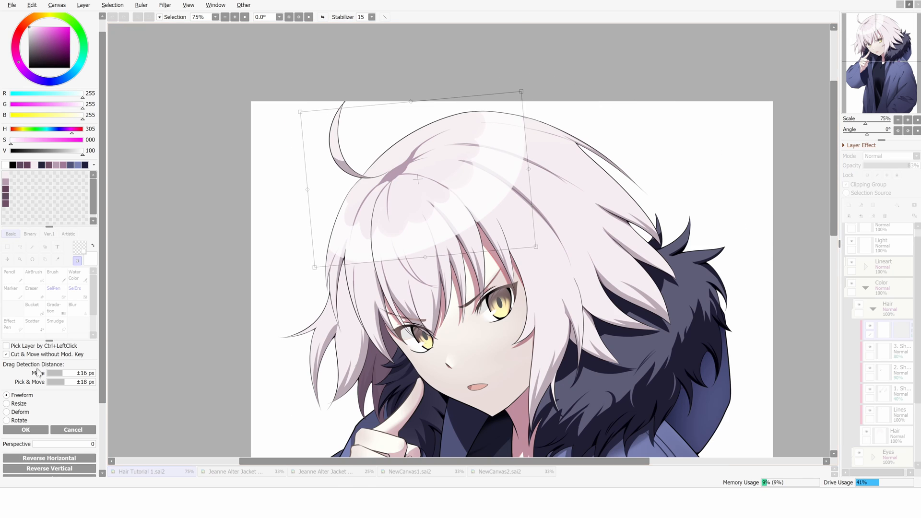
pyautogui.press('Return')
# Shape the scallops above the fringe into tapered points, using the transparent colour at size 60 and white at size 40.
pyautogui.scroll(3, 370, 206)
pyautogui.press('h')
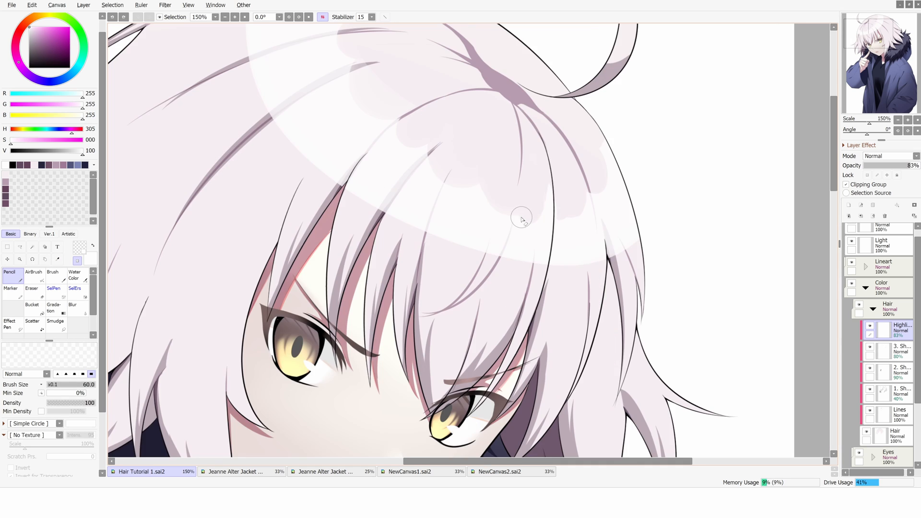
pyautogui.press('h')
pyautogui.press('h')
pyautogui.press('h')
pyautogui.press(']')
pyautogui.press('h')
pyautogui.press('h')
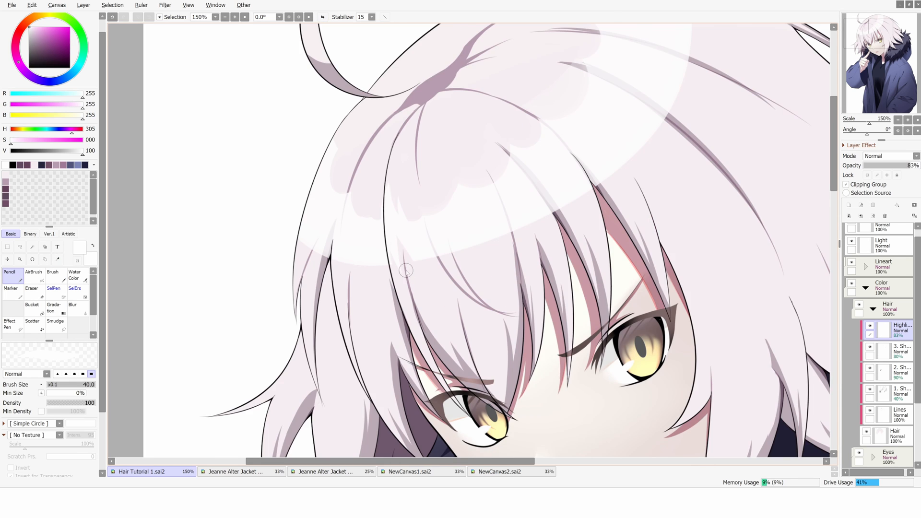
# Cut narrow notches into the highlight's lower edge on the fringe with the transparent colour at size 35.
pyautogui.press('h')
pyautogui.press('h')
pyautogui.press('h')
pyautogui.press('[')
pyautogui.press('[')
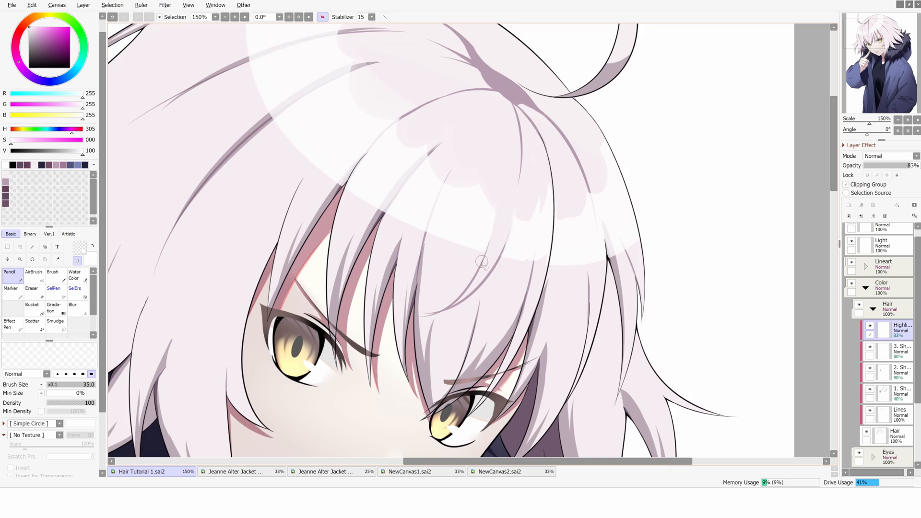
# Break up more of the highlight's lower edge above the fringe with the transparent colour at size 50.
pyautogui.press('h')
pyautogui.press('h')
pyautogui.press('h')
pyautogui.press(']')
pyautogui.press(']')
pyautogui.press(']')
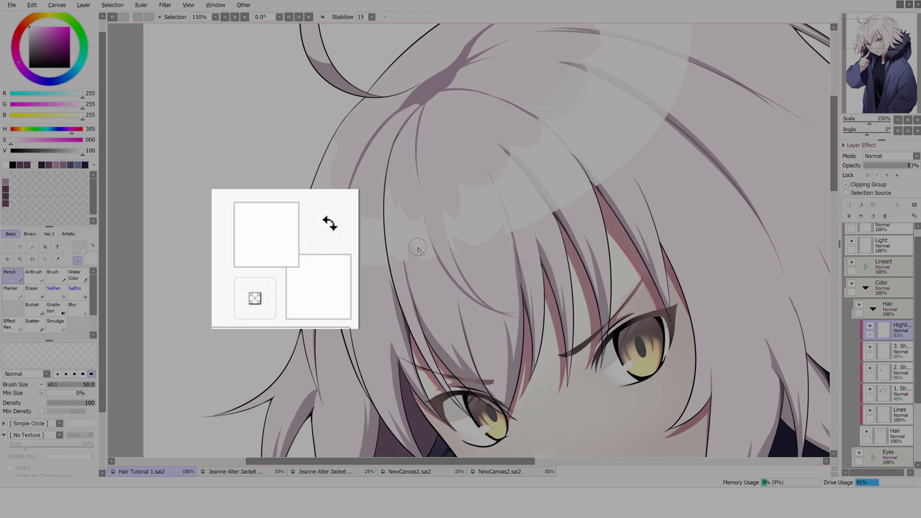
pyautogui.press('h')
pyautogui.press('h')
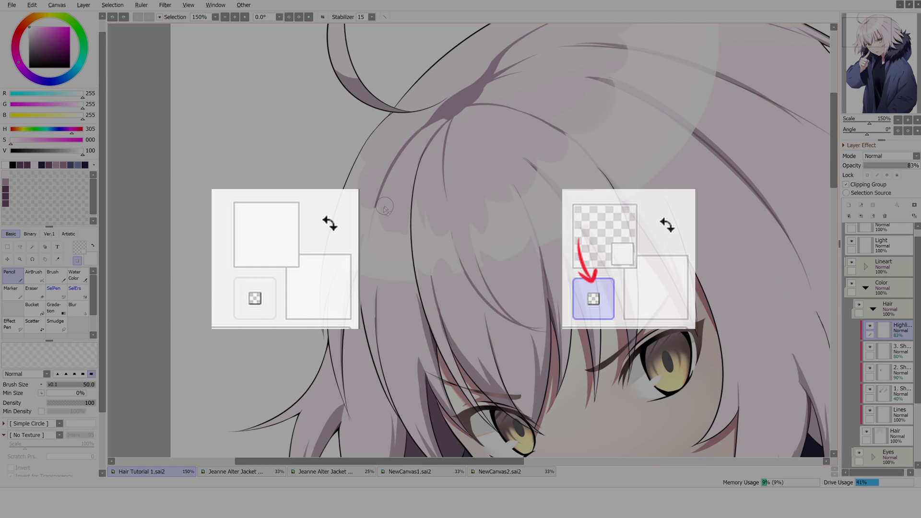
# Paint thin white spikes along the fringe highlight with the Pencil at size 25.
pyautogui.press('[')
pyautogui.press('[')
pyautogui.press('[')
pyautogui.press('[')
pyautogui.press('h')
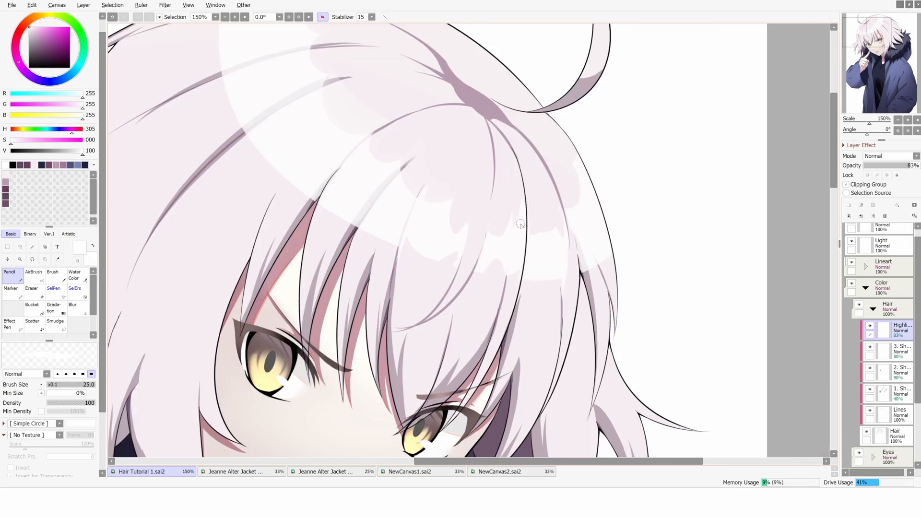
pyautogui.press('h')
# Trim the highlight's outer end near the head's silhouette with the transparent colour at size 70.
pyautogui.press('x')
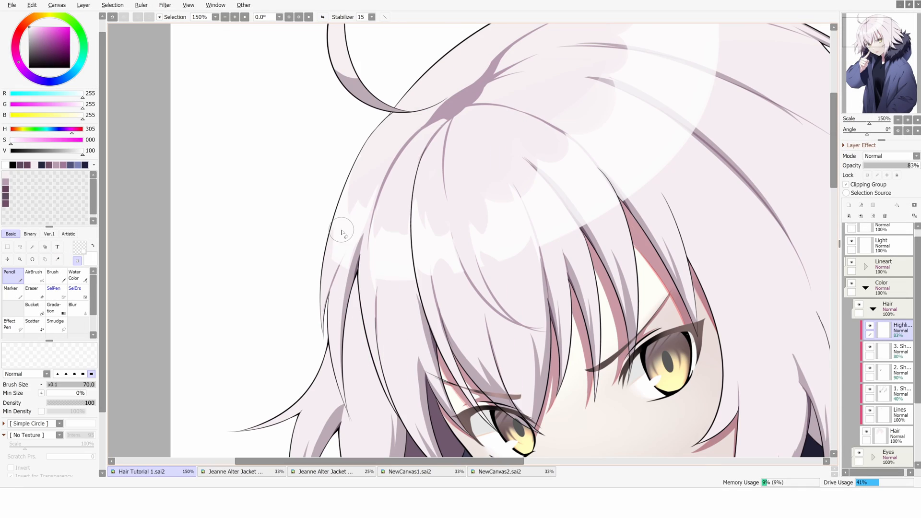
pyautogui.press('[')
pyautogui.press('[')
# Carve rounded scallops into the upper edge of the highlight toward the back of the head, using the transparent colour at sizes 160 and 60.
pyautogui.press('h')
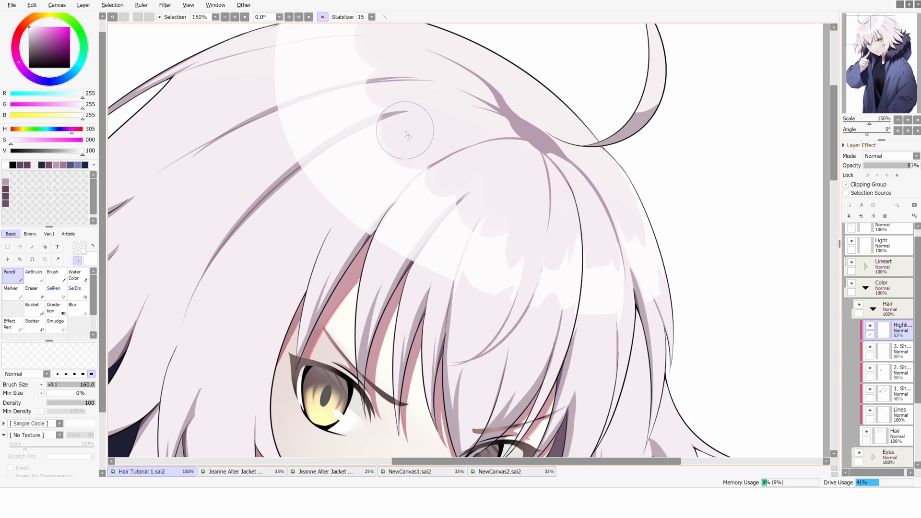
pyautogui.moveTo(398, 220); pyautogui.dragTo(443, 169)
pyautogui.press(']')
pyautogui.moveTo(312, 182); pyautogui.dragTo(298, 317)
pyautogui.moveTo(270, 201); pyautogui.dragTo(256, 241)
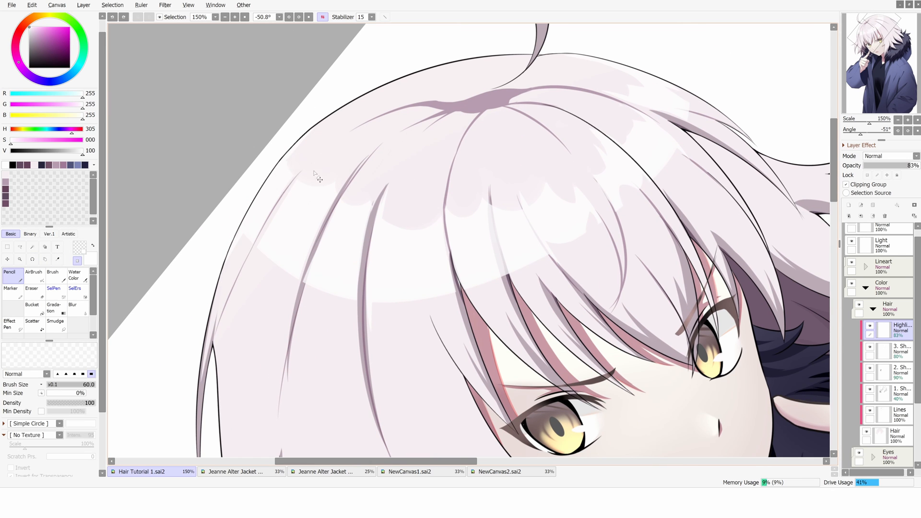
# Refine the highlight's upper edge at the back of the head, undoing a misplaced stroke and switching to white at size 35.
pyautogui.moveTo(289, 166); pyautogui.dragTo(244, 252)
pyautogui.hotkey('ctrl', 'z')
pyautogui.moveTo(288, 211); pyautogui.dragTo(302, 201)
pyautogui.press(']')
pyautogui.press(']')
pyautogui.press(']')
pyautogui.press(']')
pyautogui.press(']')
pyautogui.press(']')
pyautogui.press(']')
pyautogui.scroll(1, 319, 165)
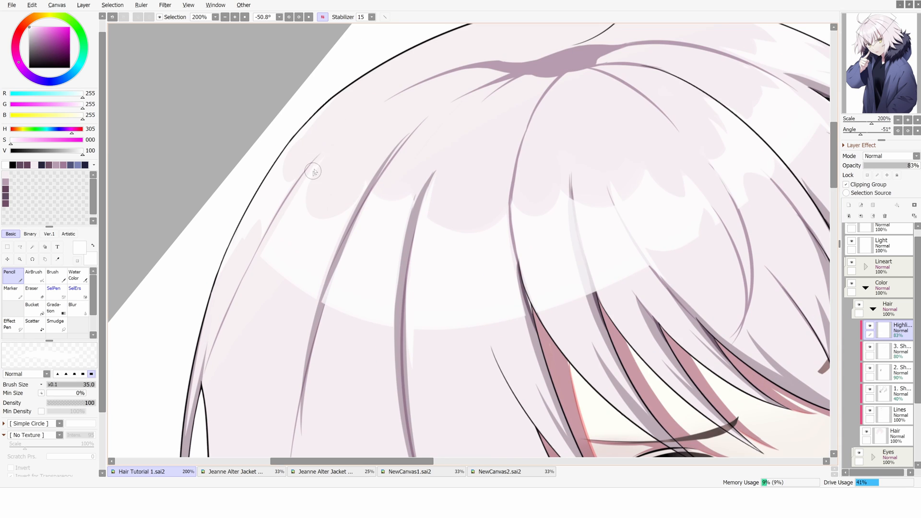
# Erase the highlight's lower edge on the central fringe strand with the transparent colour at size 70.
pyautogui.press('h')
pyautogui.press('h')
pyautogui.moveTo(547, 227); pyautogui.dragTo(543, 282)
pyautogui.scroll(-2, 543, 278)
pyautogui.scroll(2, 545, 283)
pyautogui.press('h')
pyautogui.press('[')
pyautogui.press('[')
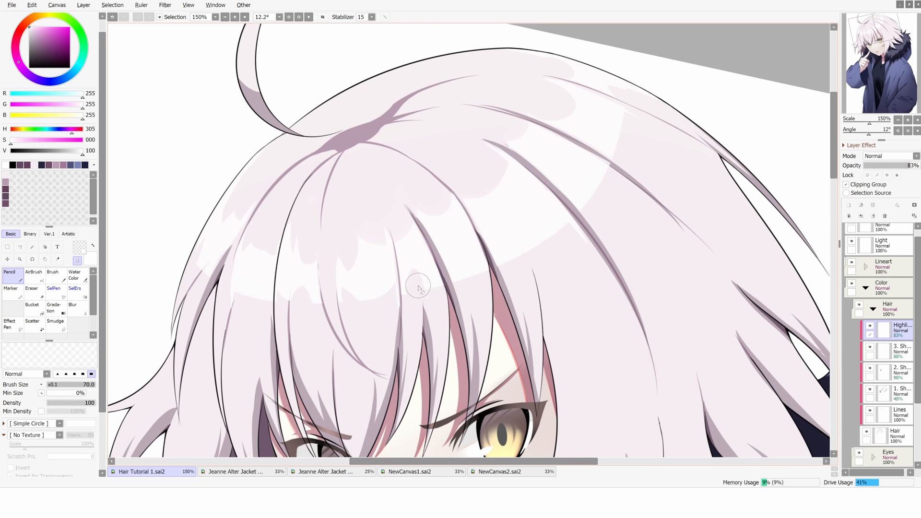
# Paint tapered white spikes along the lower edge of the central fringe strand's highlight with the Pencil at size 35.
pyautogui.press('h')
pyautogui.press('h')
pyautogui.press('h')
pyautogui.scroll(2, 505, 253)
pyautogui.press(']')
pyautogui.press(']')
pyautogui.press(']')
pyautogui.press(']')
pyautogui.press(']')
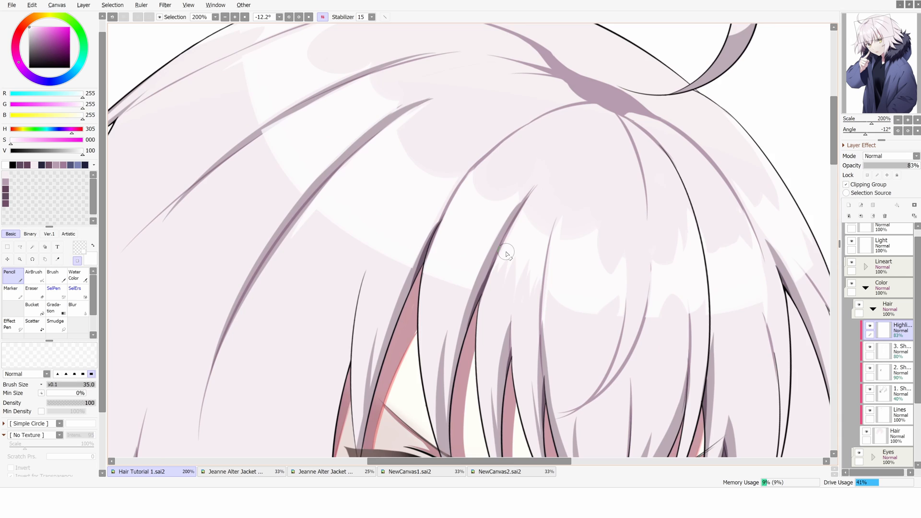
pyautogui.press(']')
pyautogui.press(']')
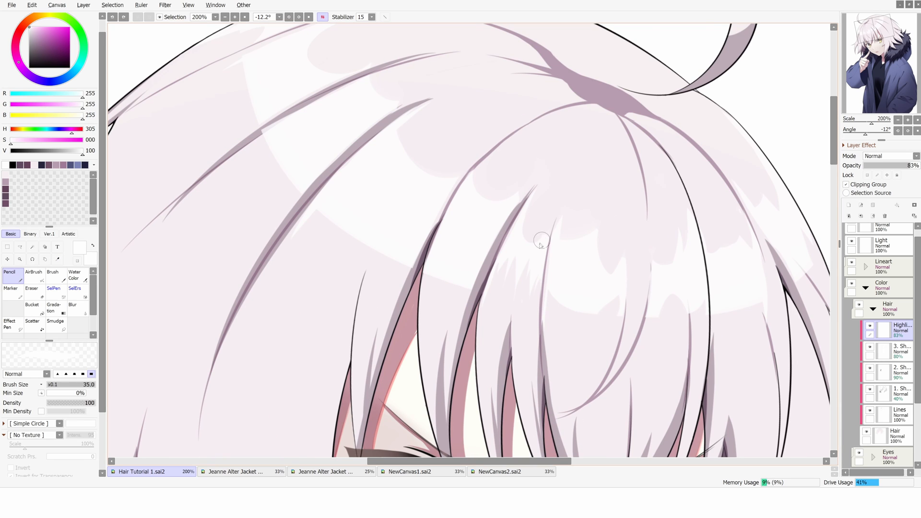
# Touch up the fringe highlight with fine white strokes, using the Pencil at sizes 20 and 35.
pyautogui.scroll(-1, 542, 220)
pyautogui.scroll(2, 494, 273)
pyautogui.scroll(-2, 506, 250)
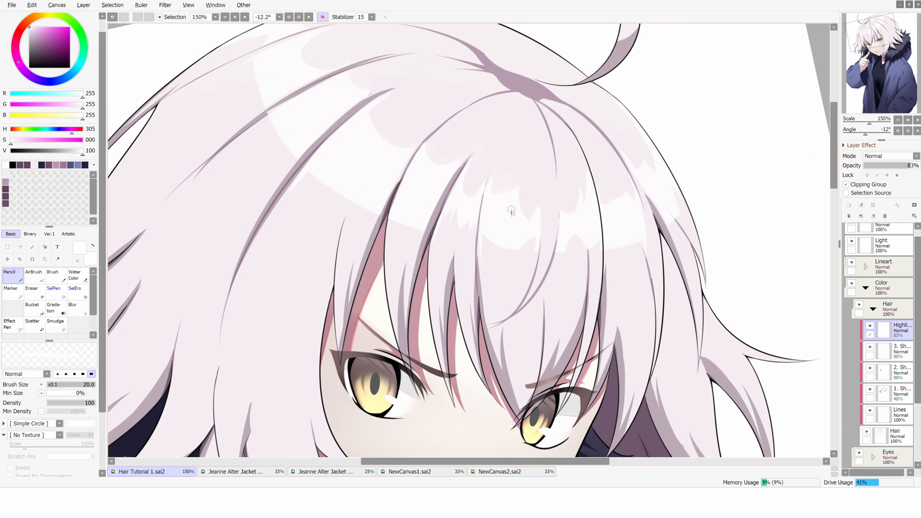
pyautogui.press('-')
pyautogui.press('h')
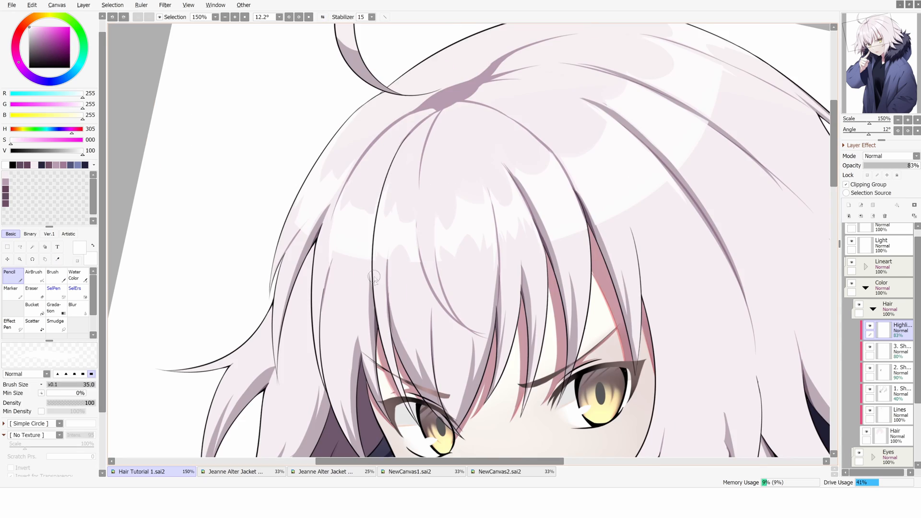
# Paint white highlight spikes on the outer strand beside the fringe with the Pencil at size 50, undoing one misplaced stroke.
pyautogui.press('-')
pyautogui.moveTo(366, 205)
pyautogui.mouseDown()
pyautogui.moveTo(401, 203)
pyautogui.moveTo(403, 222)
pyautogui.mouseUp()
pyautogui.press(']')
pyautogui.press(']')
pyautogui.press(']')
pyautogui.press(']')
pyautogui.hotkey('ctrl', 'z')
pyautogui.moveTo(403, 222); pyautogui.dragTo(392, 234)
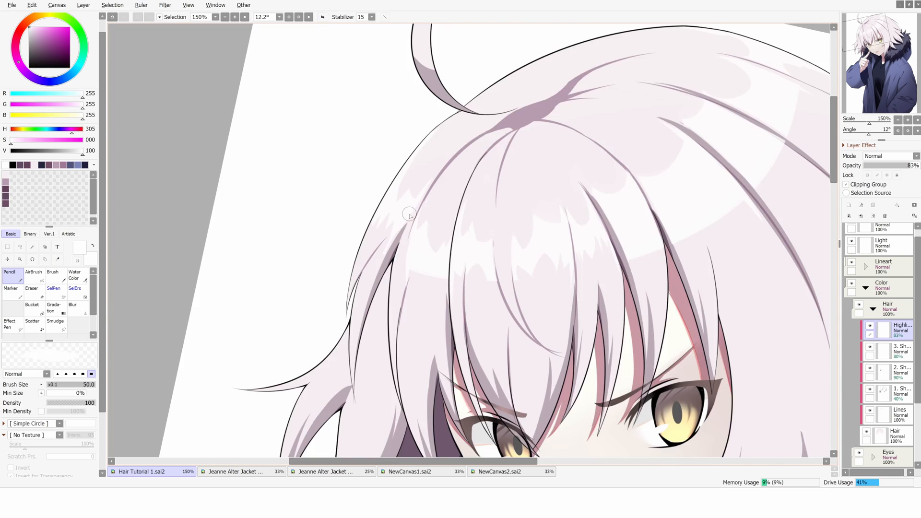
# Finish the jagged highlight spikes on the side and back of the head, trimming them with the transparent colour at size 8.
pyautogui.scroll(-1, 384, 240)
pyautogui.press('-')
pyautogui.press(']')
pyautogui.press(']')
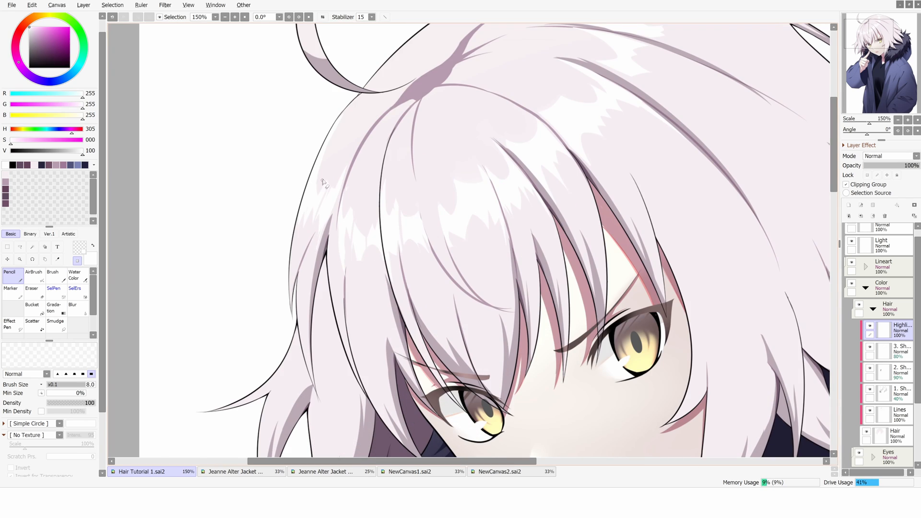
pyautogui.press('h')
pyautogui.press(']')
pyautogui.press(']')
pyautogui.press(']')
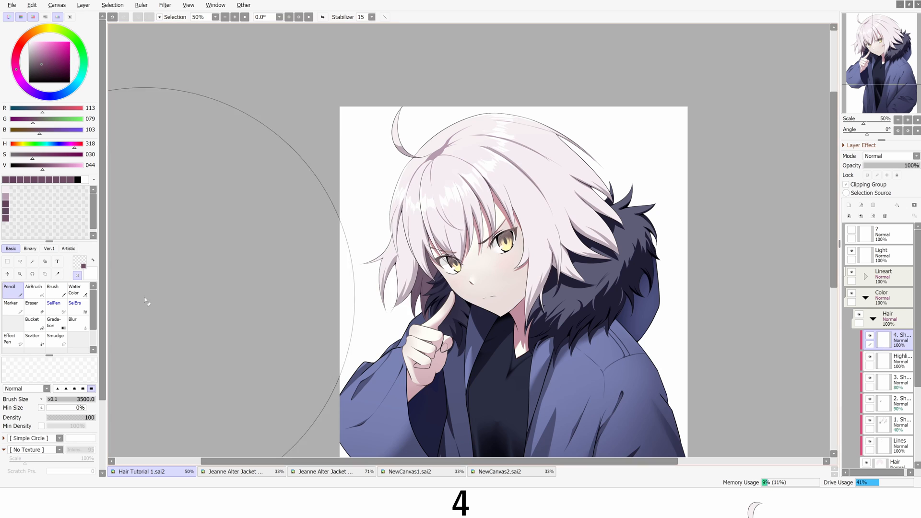
# Hide the highlight, the three lower shadow layers and the strand lines, and select the main hair area with the Magic Wand.
pyautogui.click(870, 357)
pyautogui.click(495, 163)
pyautogui.scroll(3, 408, 271)
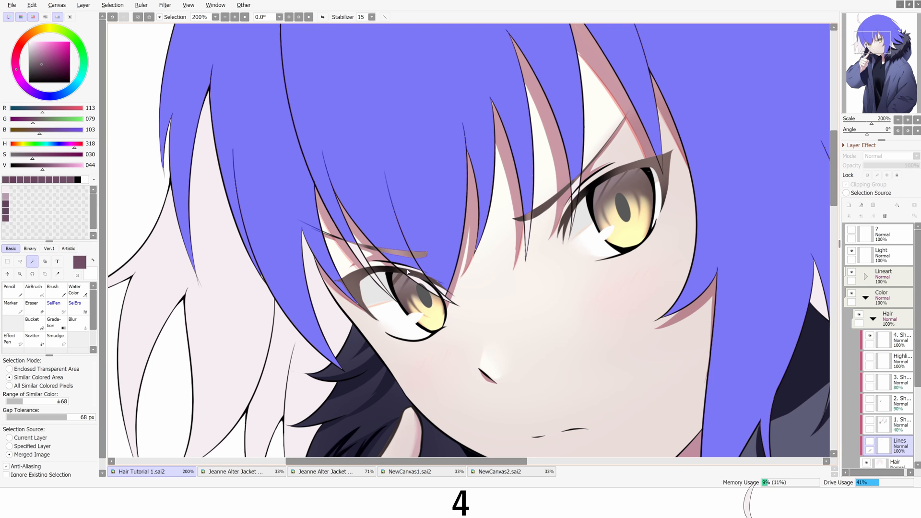
pyautogui.scroll(-7, 572, 195)
pyautogui.press('n')
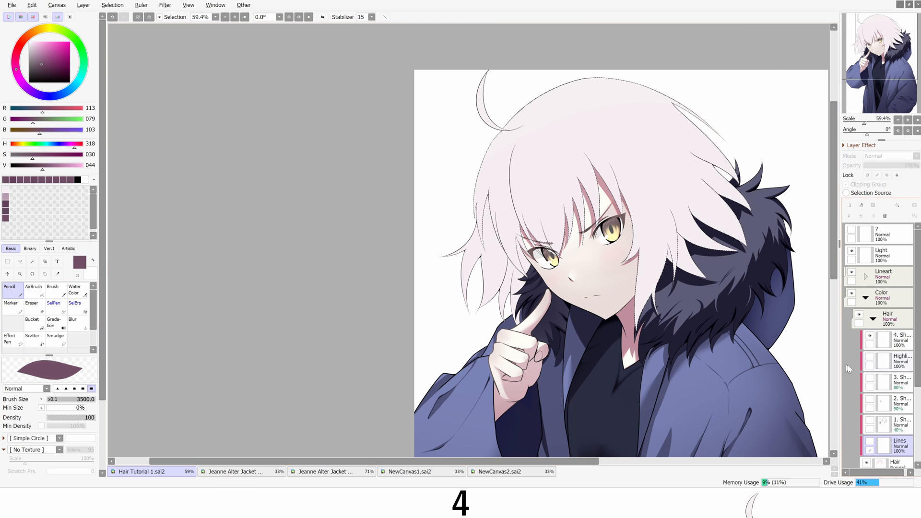
# Fill the selected hair with dark purple on the fourth shadow layer, deselect it and set the layer's opacity to 60%.
pyautogui.click(900, 339)
pyautogui.moveTo(672, 225); pyautogui.dragTo(432, 119)
pyautogui.hotkey('ctrl', 'd')
pyautogui.press('h')
pyautogui.moveTo(915, 166); pyautogui.dragTo(897, 165)
pyautogui.press('v')
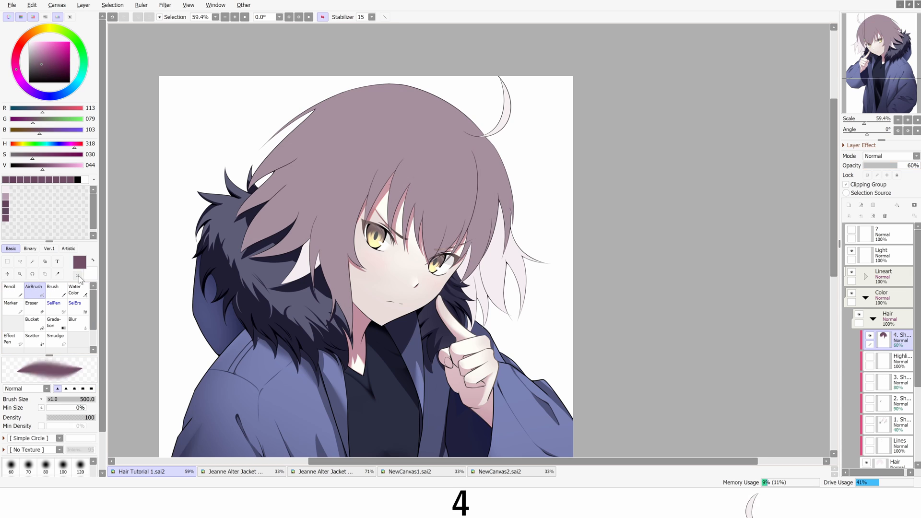
# Softly erase the purple from the crown with the transparent AirBrush, reducing the brush size from 500 to 300.
pyautogui.press('-')
pyautogui.scroll(-1, 541, 91)
pyautogui.press('h')
pyautogui.moveTo(518, 108); pyautogui.dragTo(453, 141)
pyautogui.press('h')
pyautogui.press('[')
pyautogui.press('[')
pyautogui.press('[')
pyautogui.press('[')
pyautogui.press('[')
pyautogui.press('[')
pyautogui.press('[')
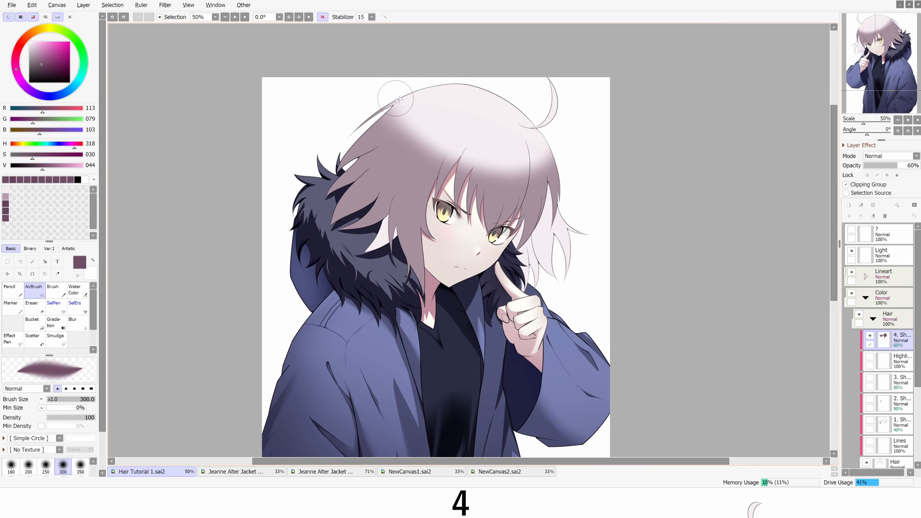
# Shape soft tapered shadow strands at the back of the head with the AirBrush at size 70 in the sampled purple.
pyautogui.press('+')
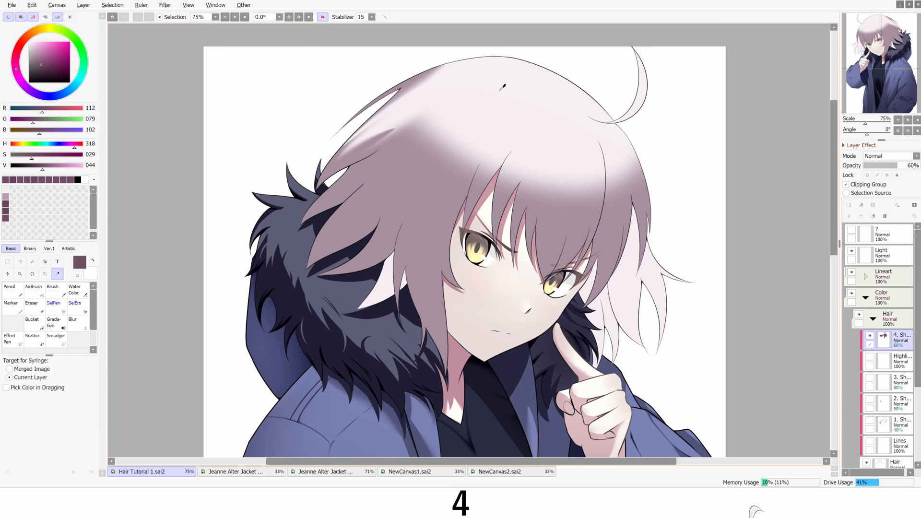
pyautogui.keyDown('alt'); pyautogui.click(404, 131); pyautogui.keyUp('alt')
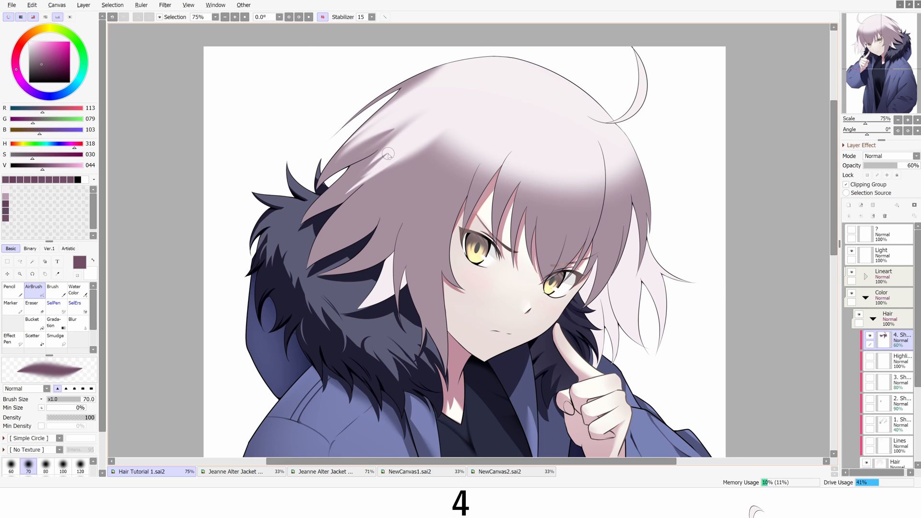
pyautogui.press('[')
pyautogui.press('[')
pyautogui.moveTo(380, 146); pyautogui.dragTo(397, 150)
pyautogui.press('[')
pyautogui.press('[')
pyautogui.press('[')
pyautogui.press('[')
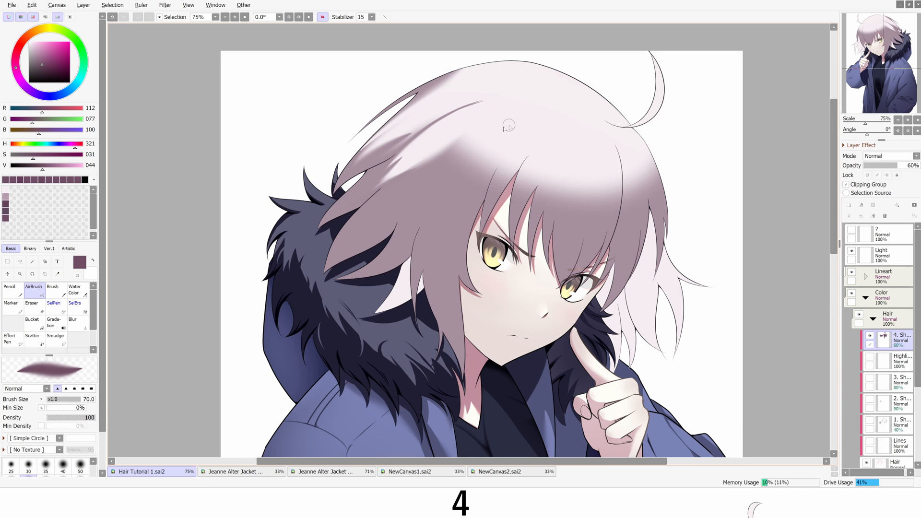
# Erase a broad soft area of shadow on the side hair beside the near eye with the transparent AirBrush at size 400.
pyautogui.press('c')
pyautogui.press(']')
pyautogui.press(']')
pyautogui.press(']')
pyautogui.press(']')
pyautogui.press(']')
pyautogui.press(']')
pyautogui.press(']')
pyautogui.press(']')
pyautogui.press(']')
pyautogui.press('h')
pyautogui.press('h')
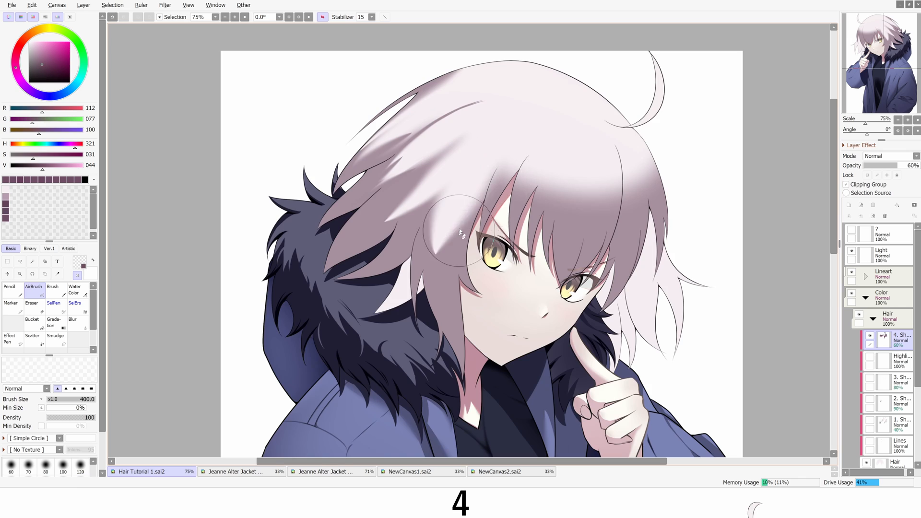
pyautogui.moveTo(459, 231); pyautogui.dragTo(447, 259)
# Carve pointed light spikes into the shadow of the side hair with a smaller AirBrush, down to size 120.
pyautogui.scroll(-2, 459, 231)
pyautogui.press('h')
pyautogui.press('h')
pyautogui.scroll(3, 451, 240)
pyautogui.press('[')
pyautogui.press('[')
pyautogui.press('[')
pyautogui.press('[')
pyautogui.press('[')
pyautogui.press('c')
pyautogui.press('[')
pyautogui.press('[')
pyautogui.press('[')
pyautogui.press('[')
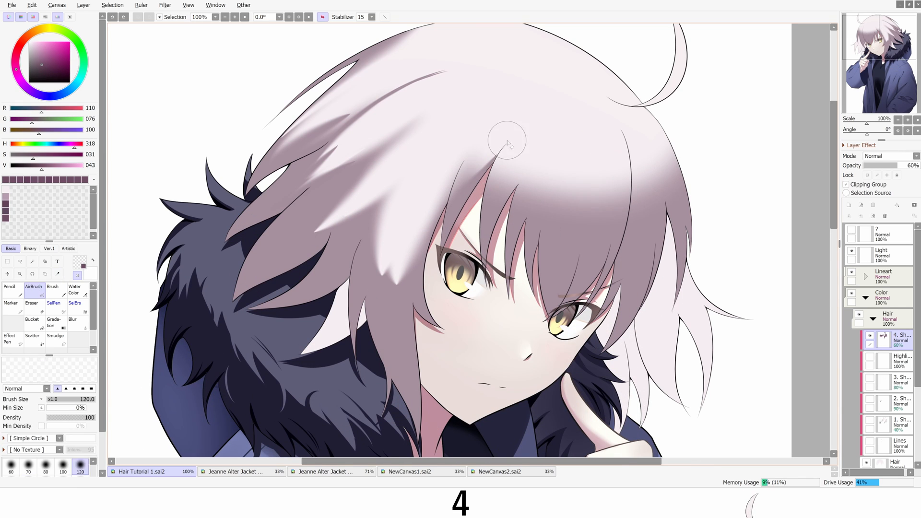
# Lighten the upper parts of the fringe strands above the near eye with the transparent AirBrush at size 160.
pyautogui.scroll(-1, 453, 189)
pyautogui.press('h')
pyautogui.press(']')
pyautogui.press(']')
pyautogui.press(']')
pyautogui.press(']')
pyautogui.press(']')
pyautogui.press(']')
pyautogui.press(']')
pyautogui.press(']')
pyautogui.press(']')
pyautogui.press(']')
pyautogui.press(']')
pyautogui.press('h')
pyautogui.press('c')
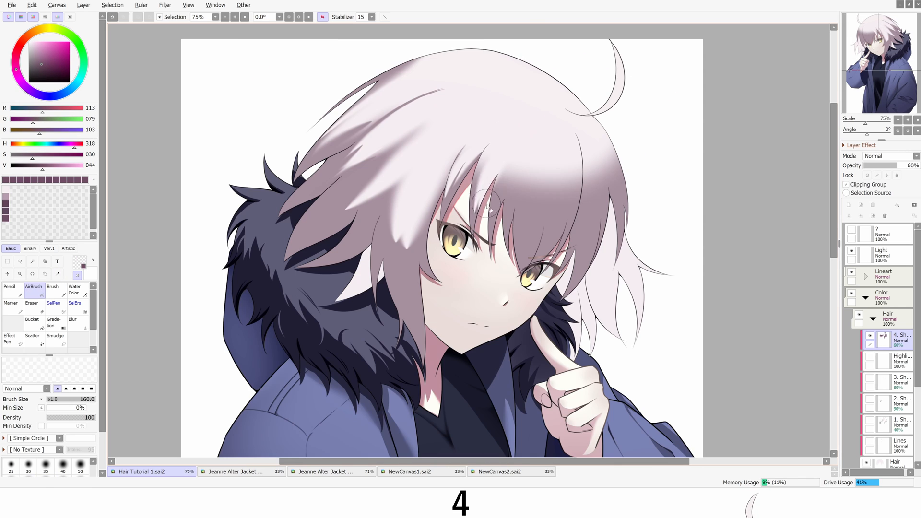
# Erase a large rounded area of shadow from the upper central fringe with the transparent AirBrush at size 450.
pyautogui.press('h')
pyautogui.press('h')
pyautogui.press(']')
pyautogui.press(']')
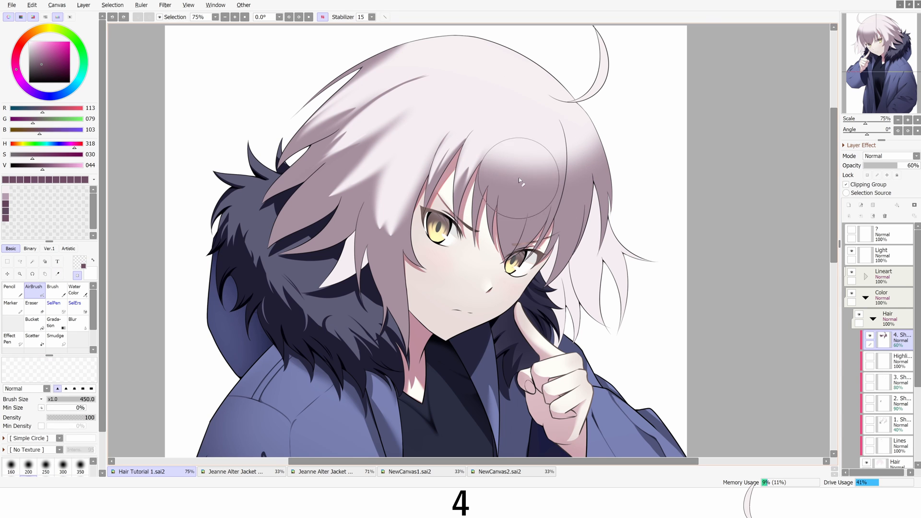
# Carve tapered light spikes into the central fringe's shadow with the transparent AirBrush at sizes 60 and 100.
pyautogui.press('h')
pyautogui.press('[')
pyautogui.press('[')
pyautogui.press('[')
pyautogui.press('[')
pyautogui.press('[')
pyautogui.press('[')
pyautogui.press('[')
pyautogui.press('[')
pyautogui.press('[')
pyautogui.press('[')
pyautogui.press('[')
pyautogui.press('h')
pyautogui.scroll(1, 508, 168)
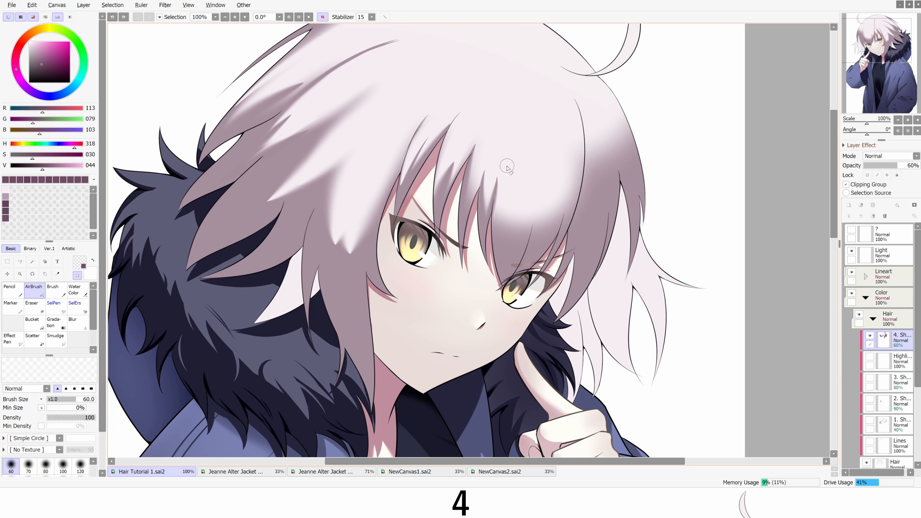
pyautogui.press('h')
pyautogui.scroll(-1, 503, 202)
pyautogui.press(']')
pyautogui.press(']')
pyautogui.press(']')
pyautogui.press('h')
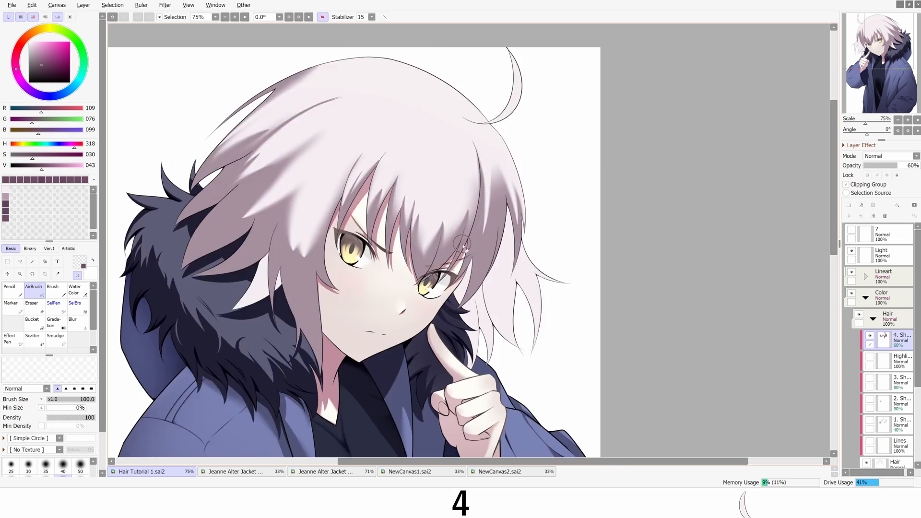
# Refine the shadow strands beside the far eye with the AirBrush, using sampled purple and the transparent colour at size 40.
pyautogui.press('h')
pyautogui.scroll(1, 424, 235)
pyautogui.keyDown('alt'); pyautogui.click(424, 280); pyautogui.keyUp('alt')
pyautogui.press('h')
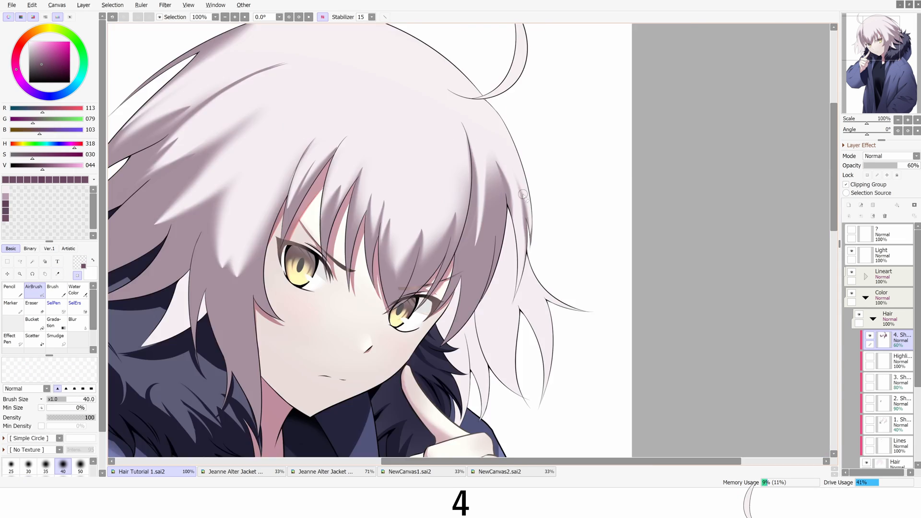
pyautogui.scroll(-1, 514, 130)
pyautogui.press('h')
pyautogui.press('h')
pyautogui.press('[')
pyautogui.press('[')
pyautogui.press('[')
pyautogui.press('[')
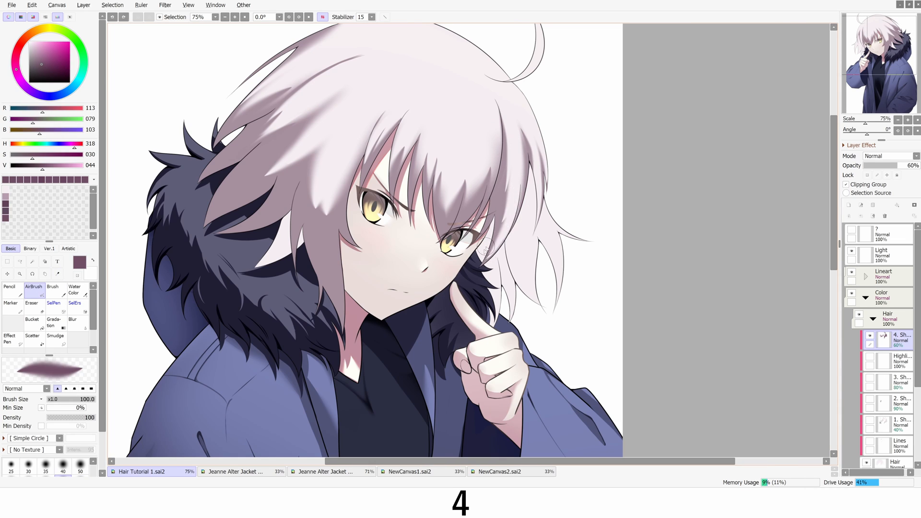
# Thin the shadow along the long fringe strand beside the far eye with the transparent AirBrush at size 70.
pyautogui.press('h')
pyautogui.press('h')
pyautogui.moveTo(473, 247); pyautogui.dragTo(472, 257)
pyautogui.moveTo(501, 139); pyautogui.dragTo(484, 218)
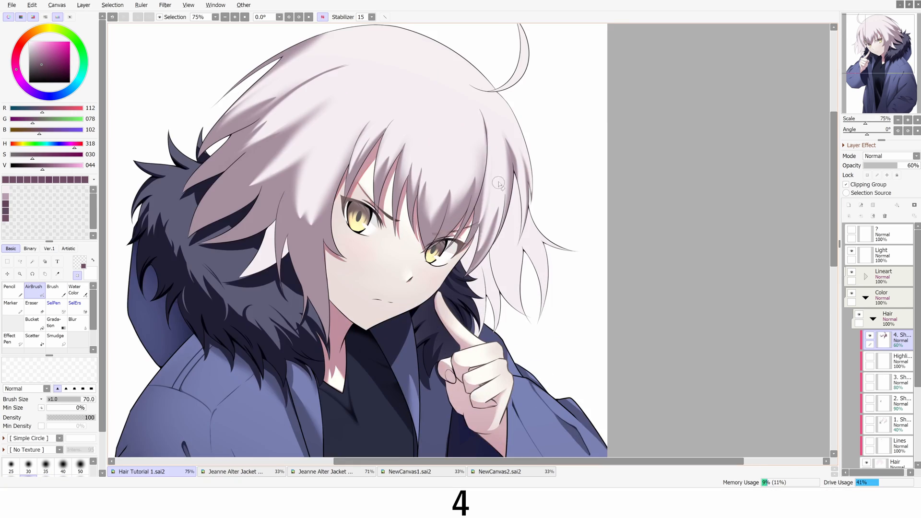
# Shade the fringe strands above the near eye in sampled purple at size 40 and blend them with the Smudge tool at size 50.
pyautogui.moveTo(373, 115); pyautogui.dragTo(436, 77)
pyautogui.hotkey('ctrl', 'z')
pyautogui.press('h')
pyautogui.press('h')
pyautogui.keyDown('alt'); pyautogui.click(415, 127); pyautogui.keyUp('alt')
pyautogui.press('[')
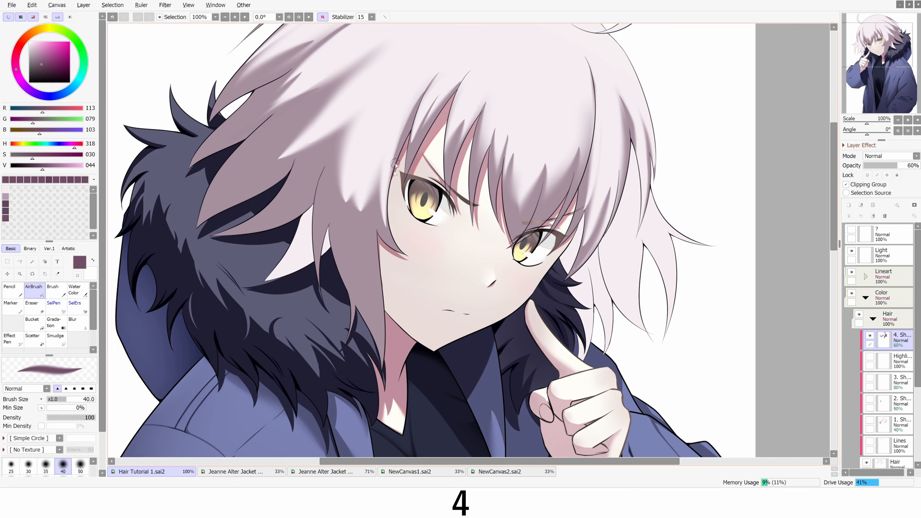
pyautogui.click(56, 337)
pyautogui.scroll(2, 461, 117)
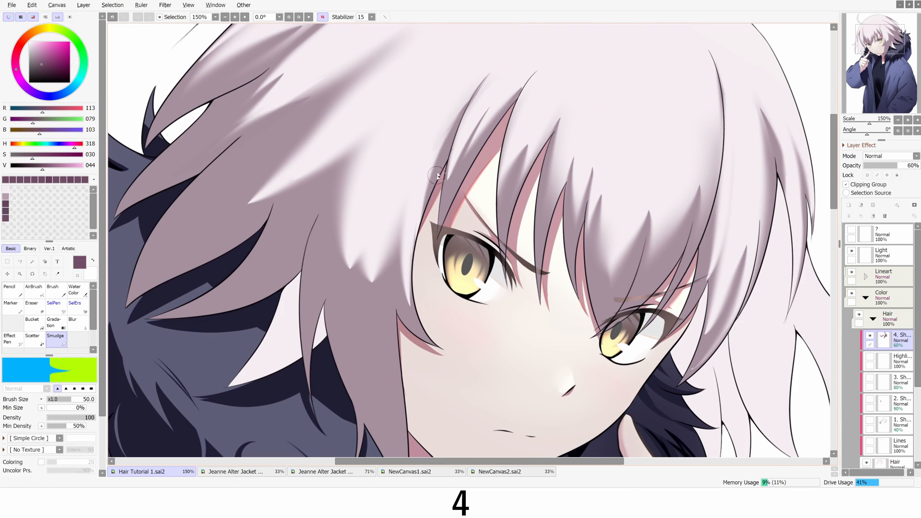
# Switch back to the AirBrush at size 100 and undo a trial shadow stroke down the side strand beyond the fringe.
pyautogui.scroll(-3, 464, 189)
pyautogui.press('h')
pyautogui.press('h')
pyautogui.press('b')
pyautogui.press(']')
pyautogui.press(']')
pyautogui.press(']')
pyautogui.scroll(1, 564, 211)
pyautogui.moveTo(567, 168); pyautogui.dragTo(534, 264)
pyautogui.hotkey('ctrl', 'z')
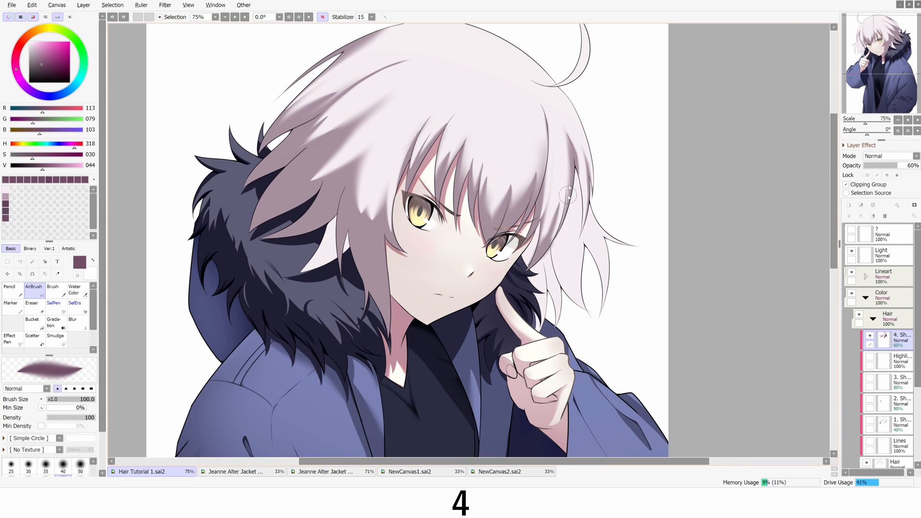
# Shade the outer side strands above the raised hand with the purple AirBrush at size 160, and trim them with transparent colour at size 100.
pyautogui.scroll(1, 569, 192)
pyautogui.press('c')
pyautogui.scroll(-3, 526, 259)
pyautogui.press(']')
pyautogui.press(']')
pyautogui.press(']')
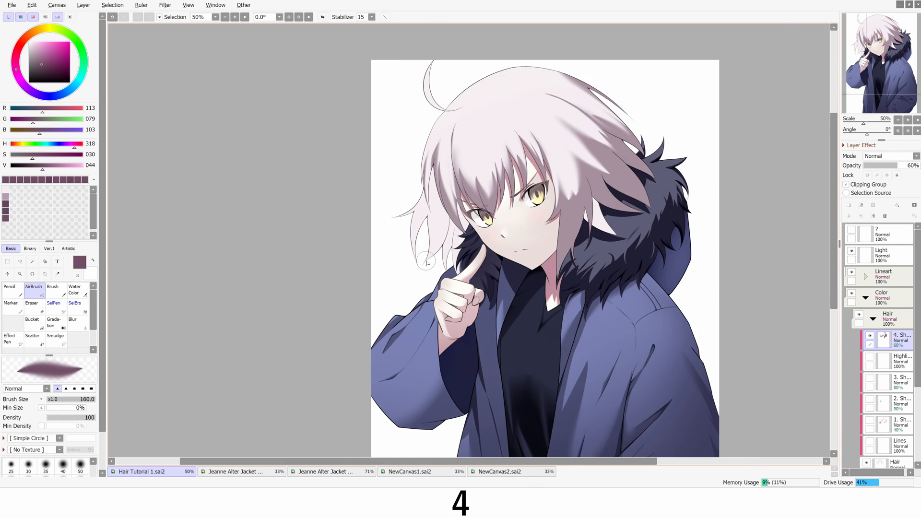
pyautogui.scroll(3, 448, 200)
pyautogui.scroll(-3, 448, 200)
pyautogui.scroll(2, 451, 225)
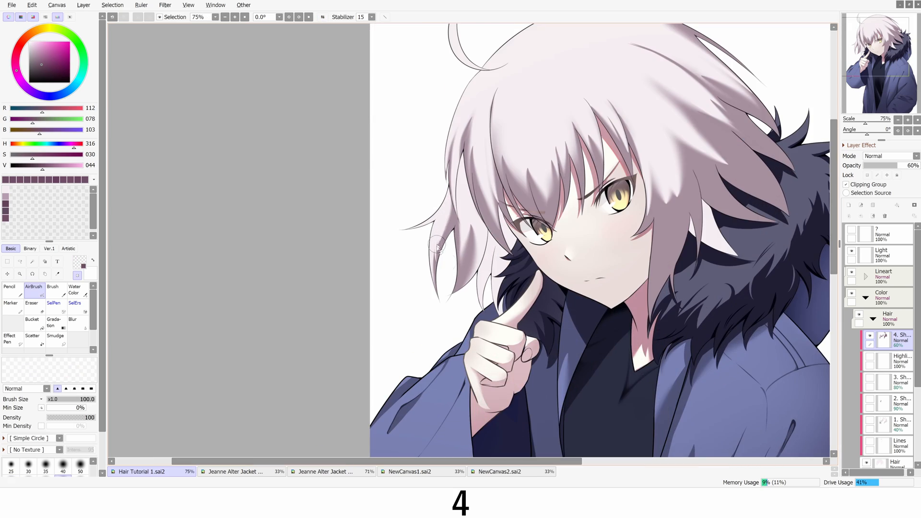
# Refine the shadows on the outer side strand tips with the AirBrush at size 80, switching from transparent back to purple.
pyautogui.scroll(-1, 451, 240)
pyautogui.scroll(2, 453, 255)
pyautogui.press('[')
pyautogui.press('[')
pyautogui.press('c')
pyautogui.scroll(-3, 442, 276)
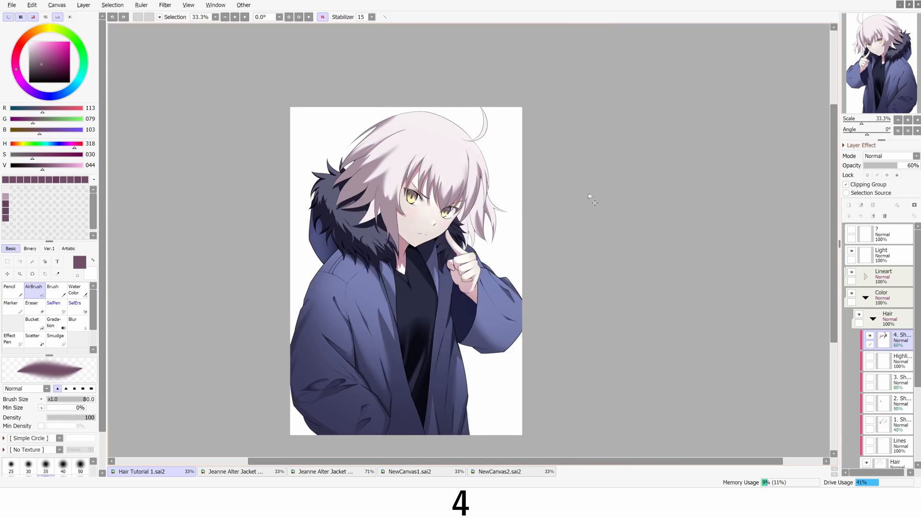
# Shade the face-framing strands in front of the fur collar with a larger purple AirBrush.
pyautogui.press(']')
pyautogui.press(']')
pyautogui.press(']')
pyautogui.scroll(2, 555, 225)
pyautogui.press('c')
pyautogui.press(']')
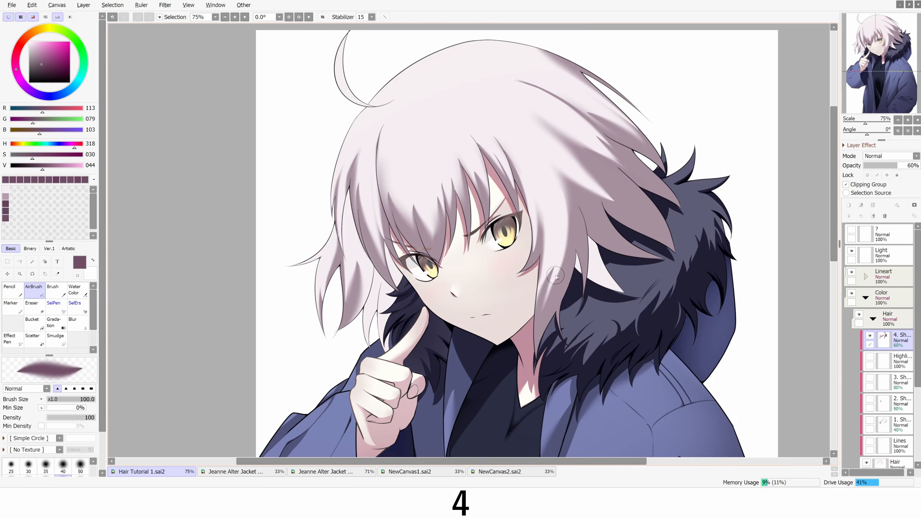
pyautogui.scroll(-3, 557, 242)
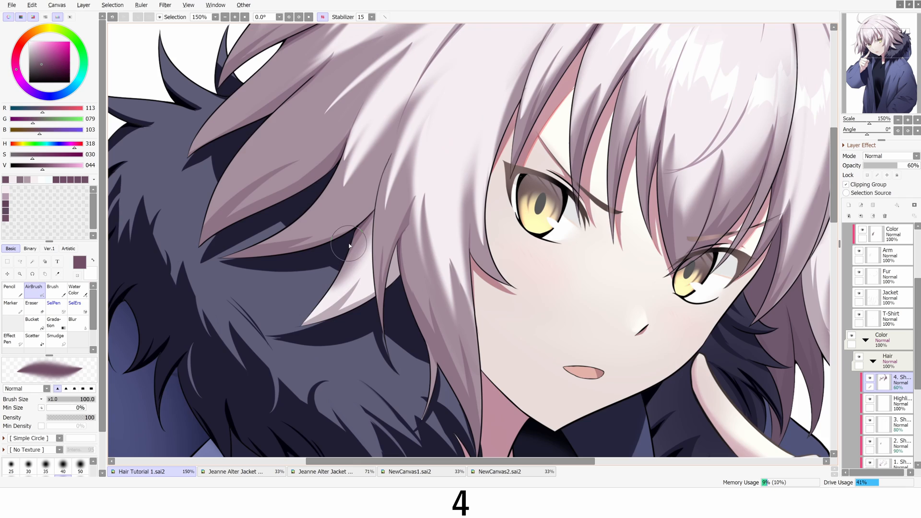
# Darken the small hair tip over the fur collar with the AirBrush at size 60 and touch up the outer side strands at size 80.
pyautogui.press('h')
pyautogui.press('h')
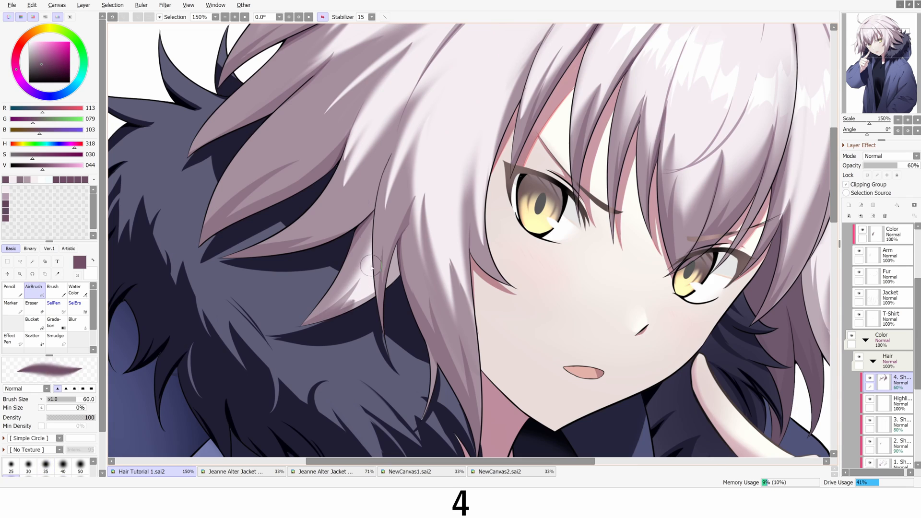
pyautogui.press('h')
pyautogui.press('h')
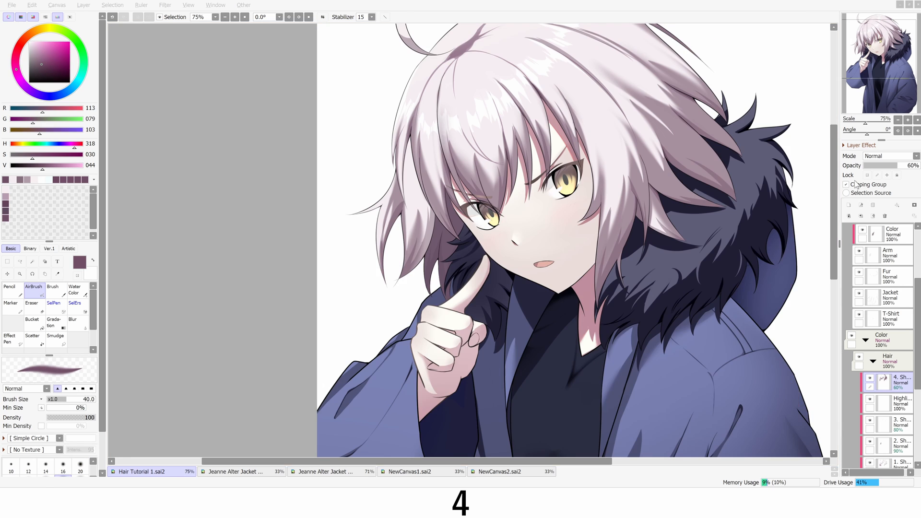
pyautogui.scroll(3, 411, 246)
pyautogui.press('x')
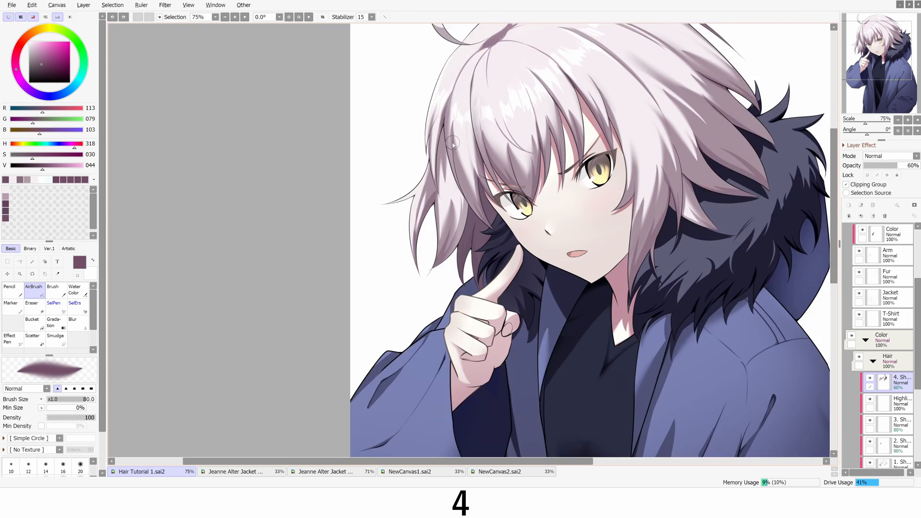
pyautogui.press('h')
pyautogui.scroll(2, 483, 192)
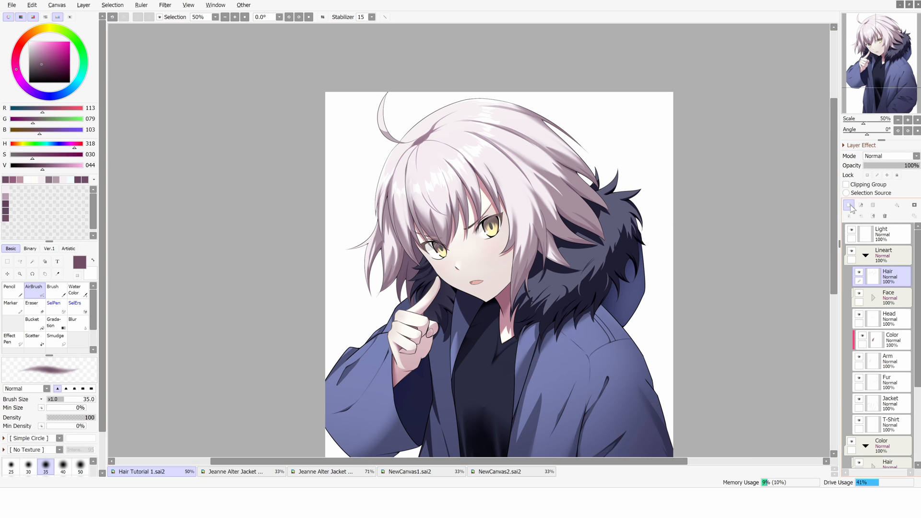
# Add a clipped layer above the Hair lineart layer and name it Color.
pyautogui.click(849, 206)
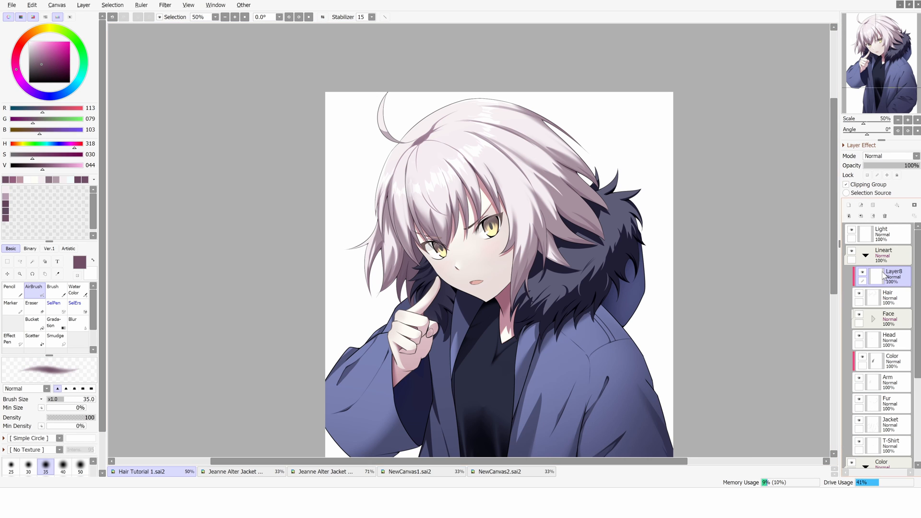
pyautogui.doubleClick(880, 276)
pyautogui.press('Return')
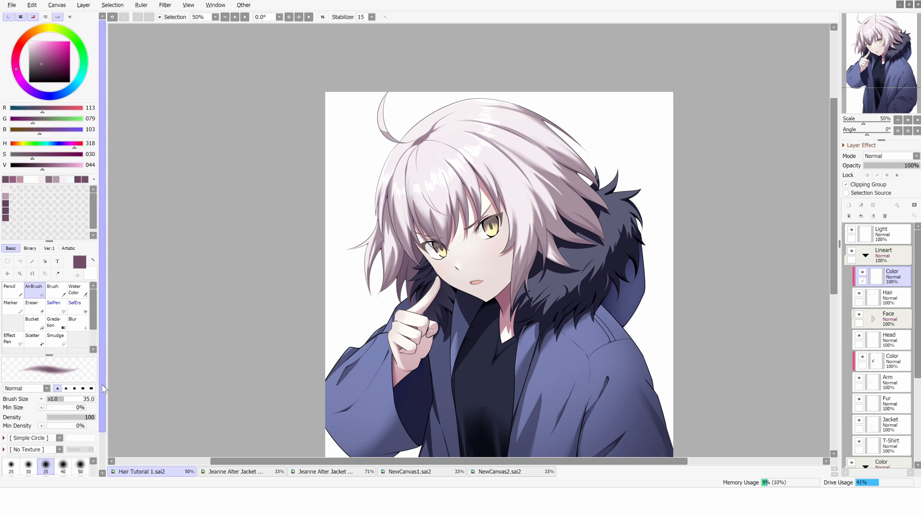
# Lighten the hair outline around the crown with the AirBrush at size 250, using pale pink sampled from the hair.
pyautogui.scroll(-1, 105, 387)
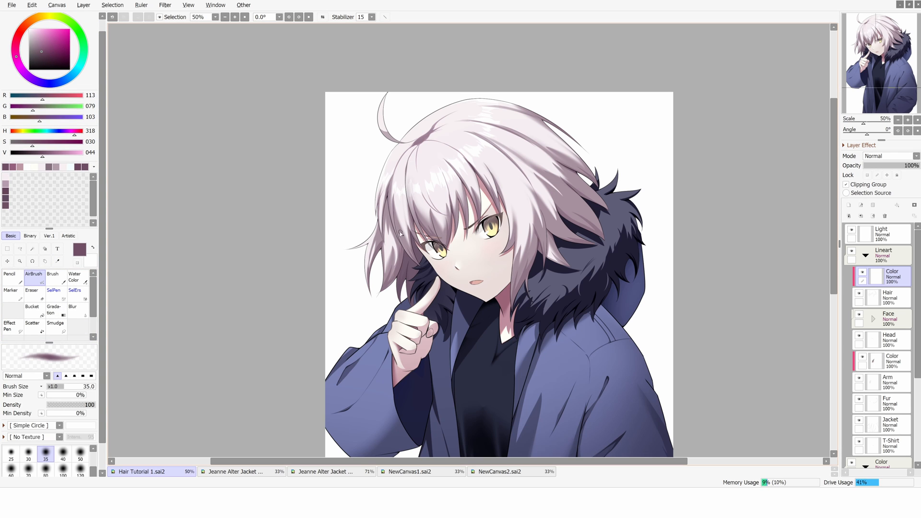
pyautogui.scroll(1, 378, 242)
pyautogui.keyDown('alt'); pyautogui.click(374, 238); pyautogui.keyUp('alt')
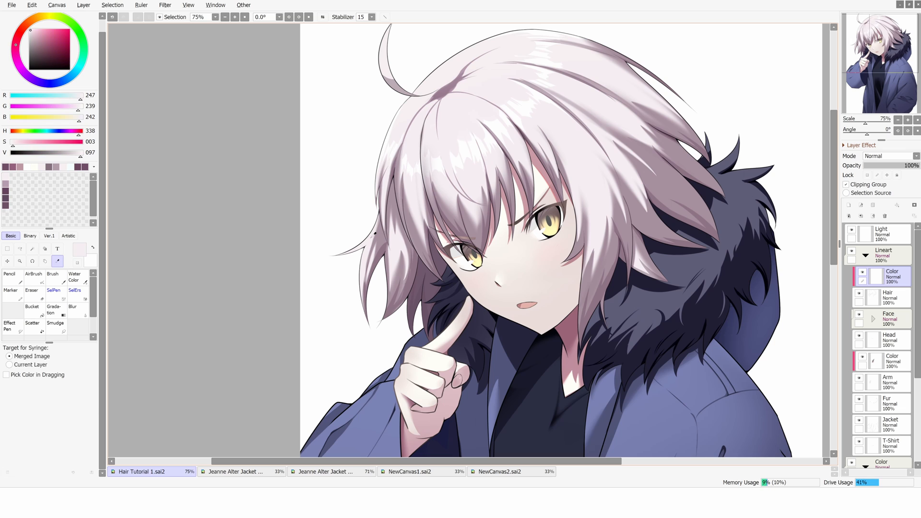
pyautogui.click(41, 414)
pyautogui.click(63, 470)
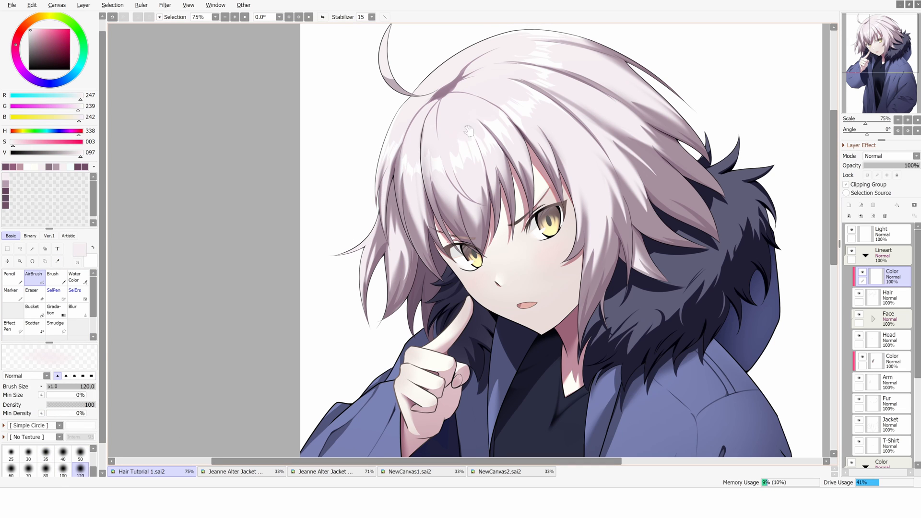
pyautogui.moveTo(468, 130); pyautogui.dragTo(418, 200)
pyautogui.press(']')
pyautogui.press(']')
pyautogui.press(']')
pyautogui.keyDown('alt'); pyautogui.click(426, 152); pyautogui.keyUp('alt')
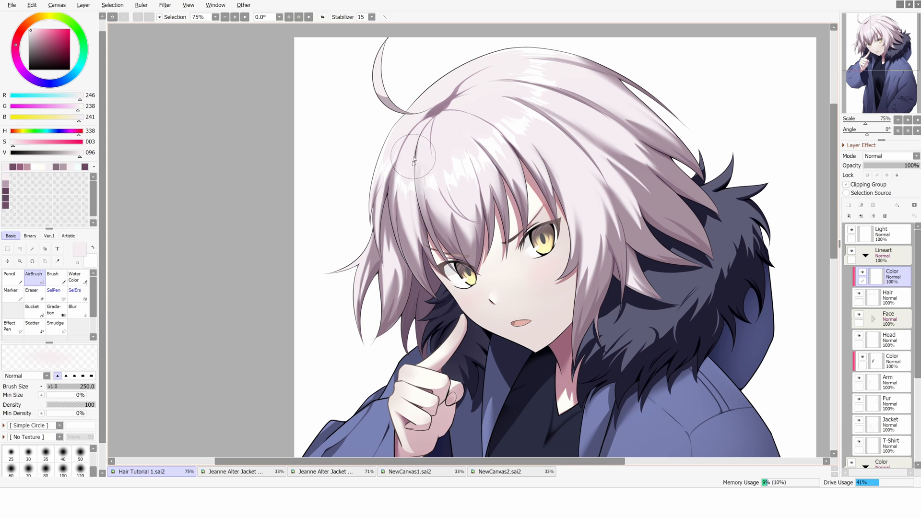
# Tint the outline at the back of the head in sampled mauve and lighten the outer side outline in white at size 250.
pyautogui.keyDown('alt'); pyautogui.click(583, 58); pyautogui.keyUp('alt')
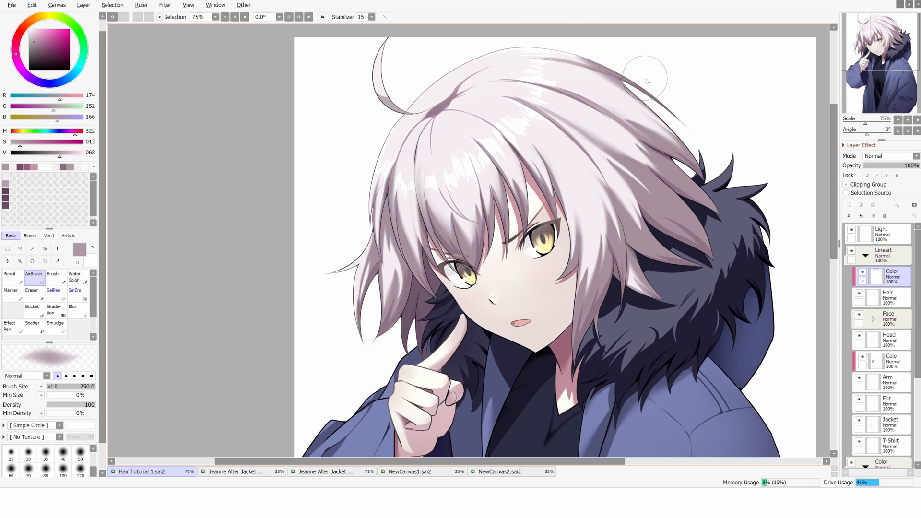
pyautogui.press('h')
pyautogui.press('h')
pyautogui.keyDown('alt'); pyautogui.click(369, 167); pyautogui.keyUp('alt')
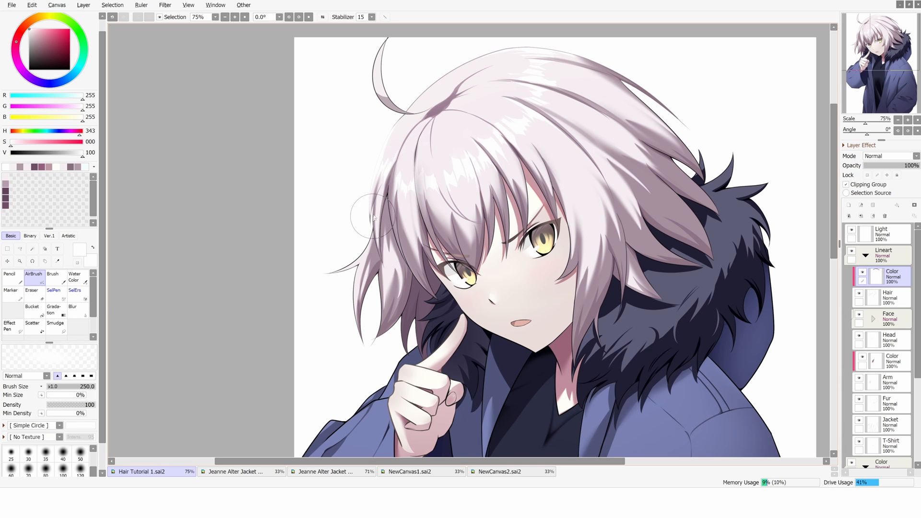
pyautogui.scroll(-1, 373, 217)
pyautogui.press('h')
pyautogui.press('h')
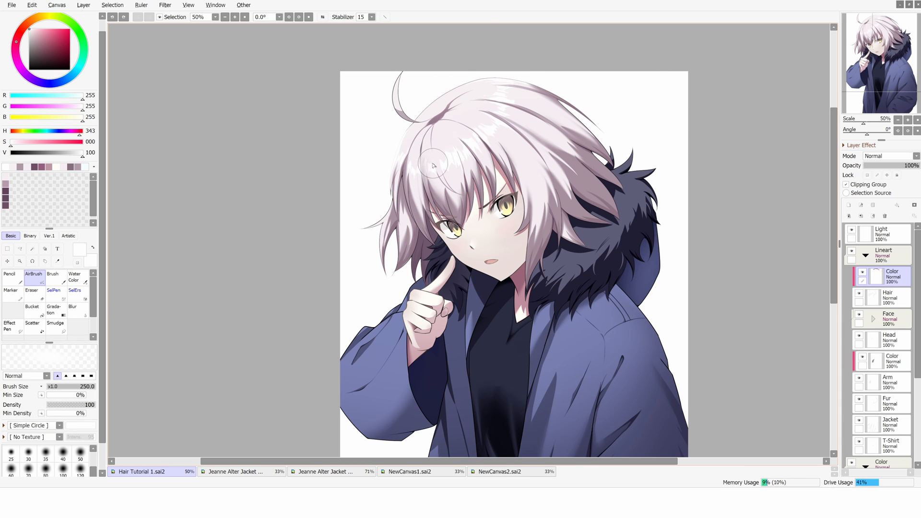
# Recolour the lines between the fringe and the outer side strands in sampled mauve with the AirBrush at size 70.
pyautogui.scroll(1, 413, 168)
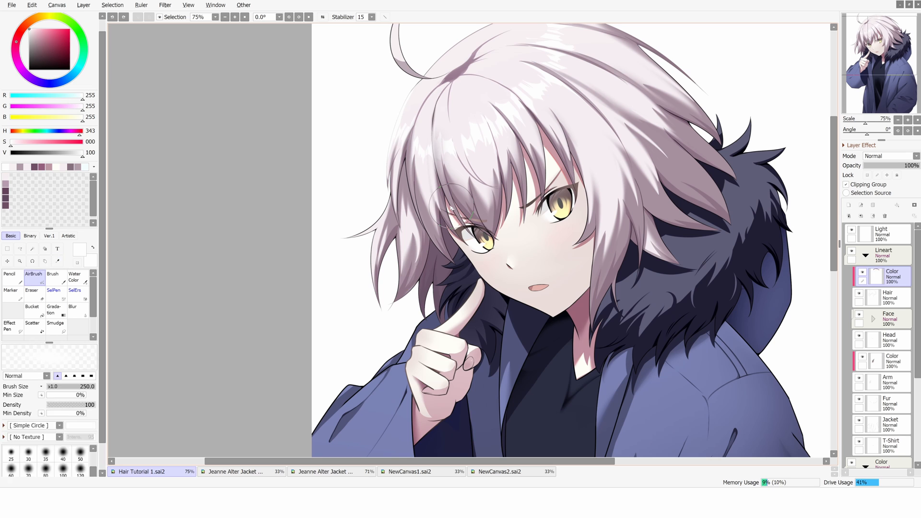
pyautogui.keyDown('alt'); pyautogui.click(414, 175); pyautogui.keyUp('alt')
pyautogui.press('h')
pyautogui.keyDown('alt'); pyautogui.click(531, 156); pyautogui.keyUp('alt')
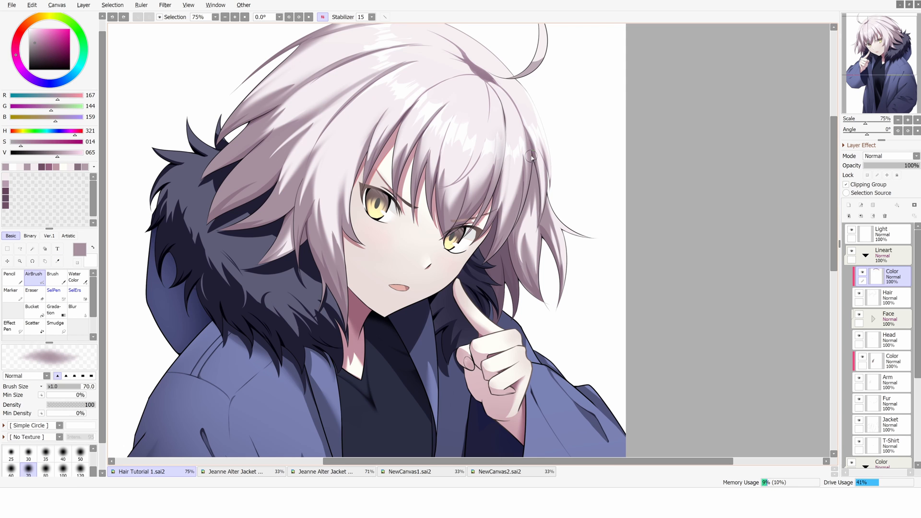
pyautogui.press('h')
pyautogui.scroll(-1, 437, 171)
pyautogui.press('h')
pyautogui.scroll(1, 531, 183)
# Blend the lines inside the side strands above the raised hand with resampled mauve at size 70.
pyautogui.keyDown('alt'); pyautogui.click(521, 205); pyautogui.keyUp('alt')
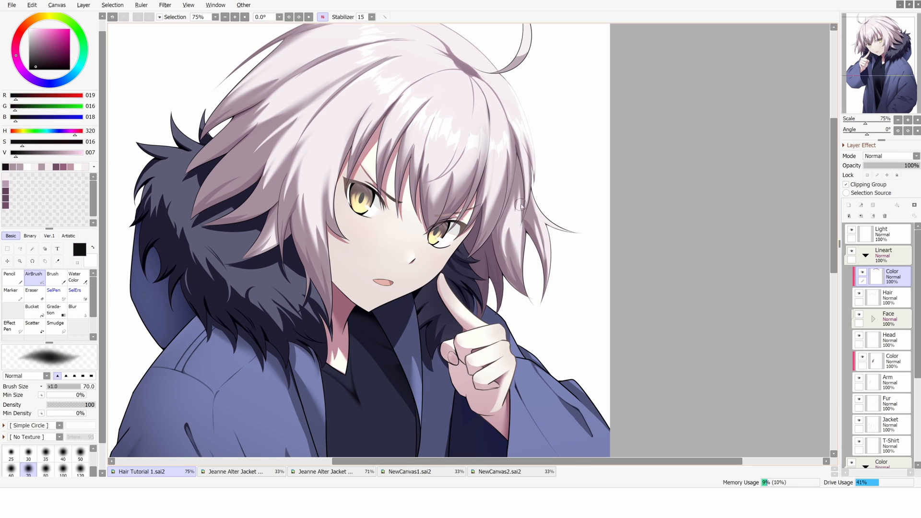
pyautogui.press('h')
pyautogui.scroll(1, 430, 177)
pyautogui.keyDown('alt'); pyautogui.click(417, 231); pyautogui.keyUp('alt')
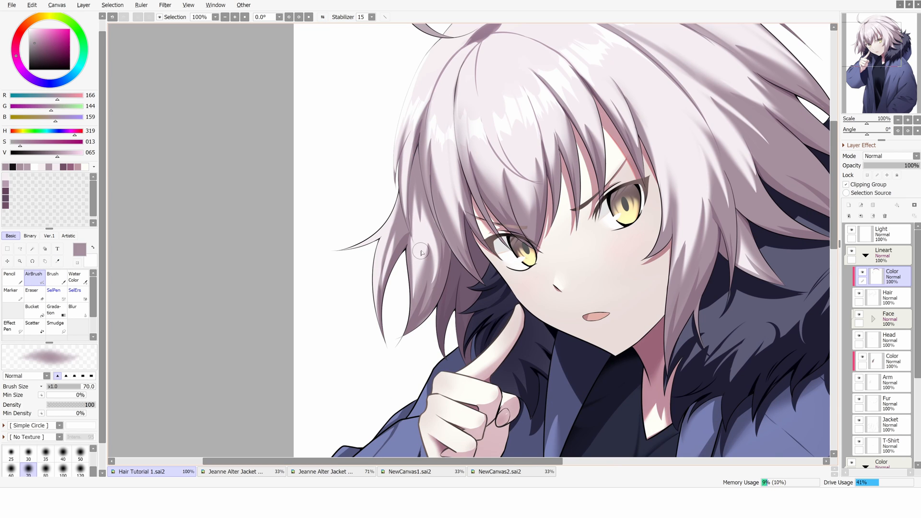
pyautogui.scroll(-1, 421, 253)
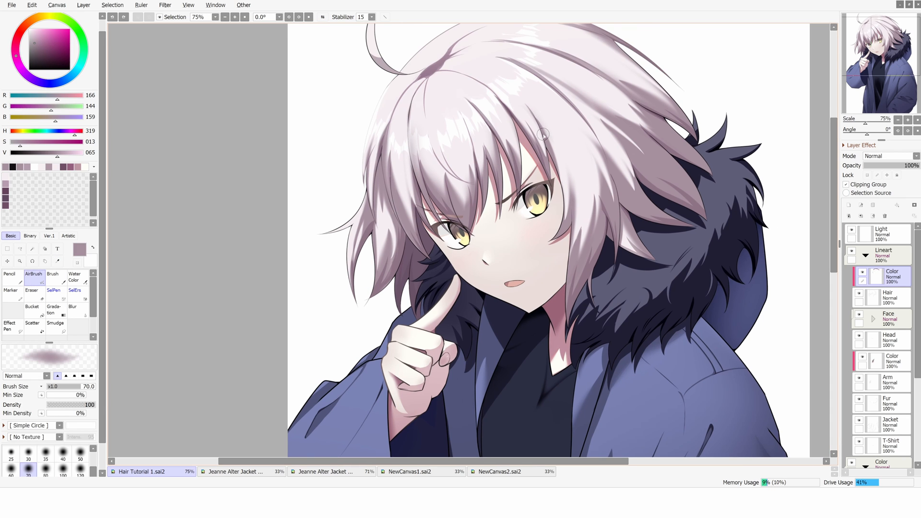
# Recolour the strand lines on the fur-collar side and back of the hair with nearby sampled mauve tones at size 70.
pyautogui.press('h')
pyautogui.keyDown('alt'); pyautogui.click(331, 199); pyautogui.keyUp('alt')
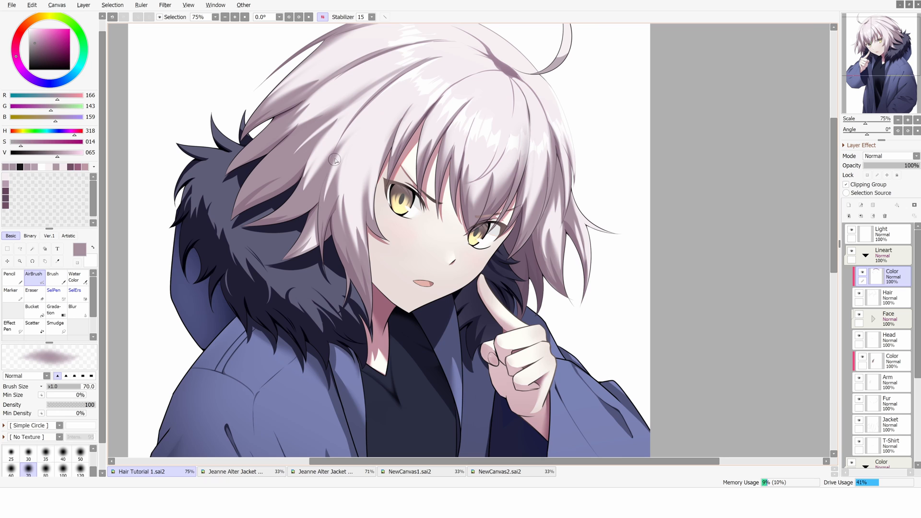
pyautogui.moveTo(334, 160); pyautogui.dragTo(358, 194)
pyautogui.keyDown('alt'); pyautogui.click(306, 180); pyautogui.keyUp('alt')
pyautogui.keyDown('alt'); pyautogui.click(322, 145); pyautogui.keyUp('alt')
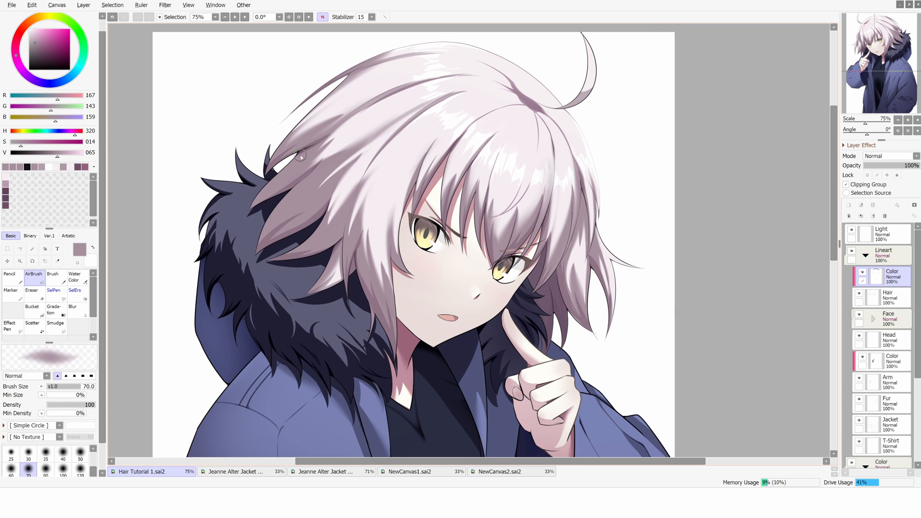
pyautogui.keyDown('alt'); pyautogui.click(349, 84); pyautogui.keyUp('alt')
pyautogui.press('h')
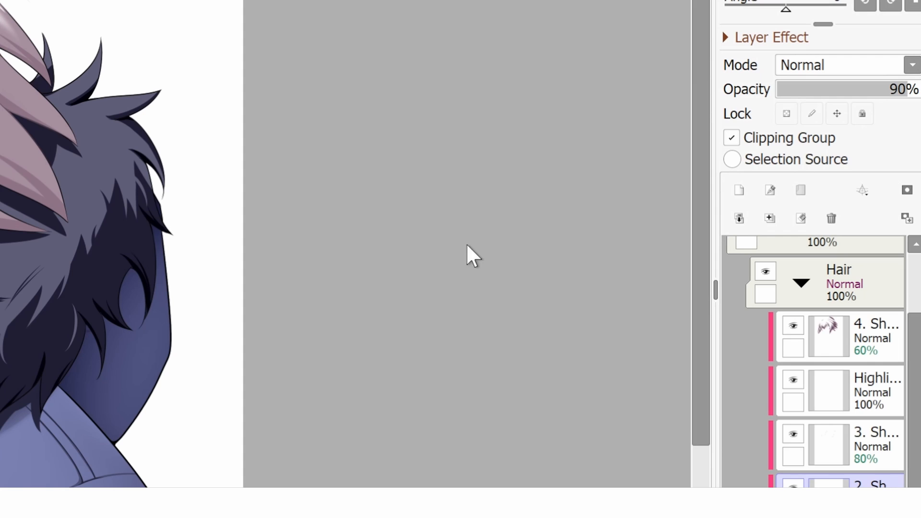
# Set the second shadow layer's blending mode to Multiply and the fourth shadow layer's opacity to 30%.
pyautogui.click(867, 69)
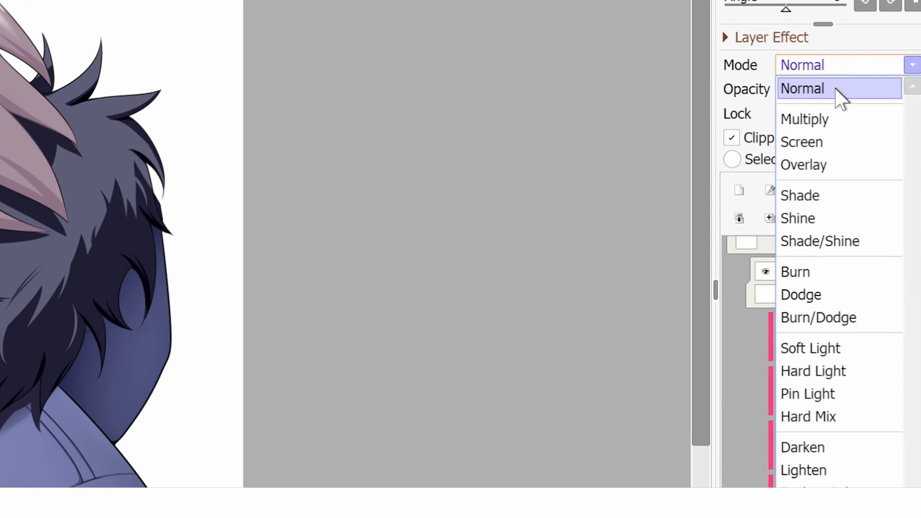
pyautogui.click(815, 118)
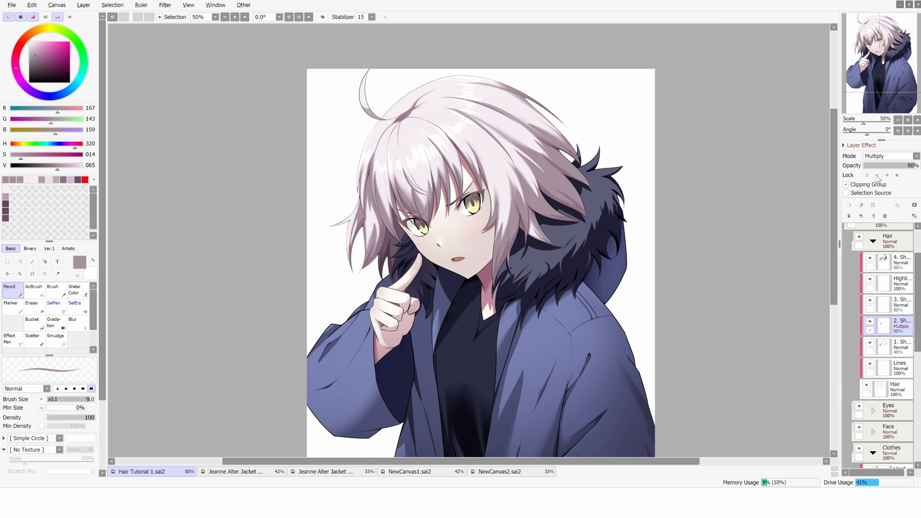
pyautogui.click(877, 267)
pyautogui.moveTo(897, 170); pyautogui.dragTo(880, 169)
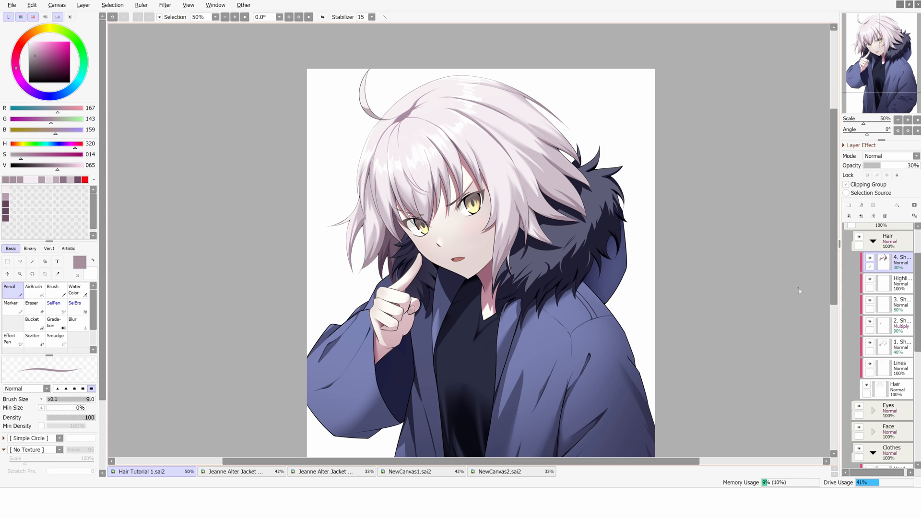
# Fade the outer ends of the hair highlight on its layer with the transparent AirBrush at size 300.
pyautogui.click(888, 287)
pyautogui.click(34, 291)
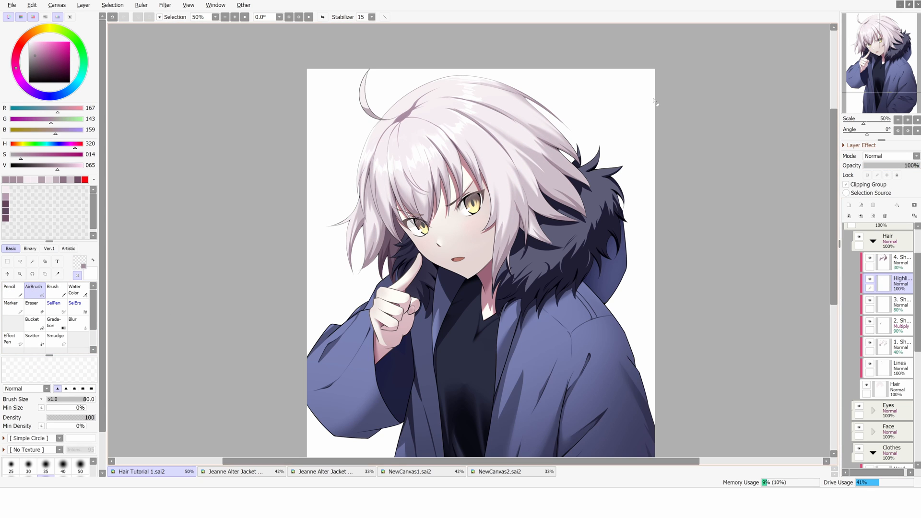
pyautogui.scroll(3, 480, 79)
pyautogui.press(']')
pyautogui.press(']')
pyautogui.press(']')
pyautogui.press(']')
pyautogui.press(']')
pyautogui.press(']')
pyautogui.press(']')
pyautogui.press(']')
pyautogui.press(']')
pyautogui.press(']')
pyautogui.press(']')
pyautogui.press(']')
pyautogui.press(']')
pyautogui.press('[')
pyautogui.press('[')
pyautogui.press('[')
pyautogui.press('[')
pyautogui.press('[')
pyautogui.press('[')
pyautogui.press('[')
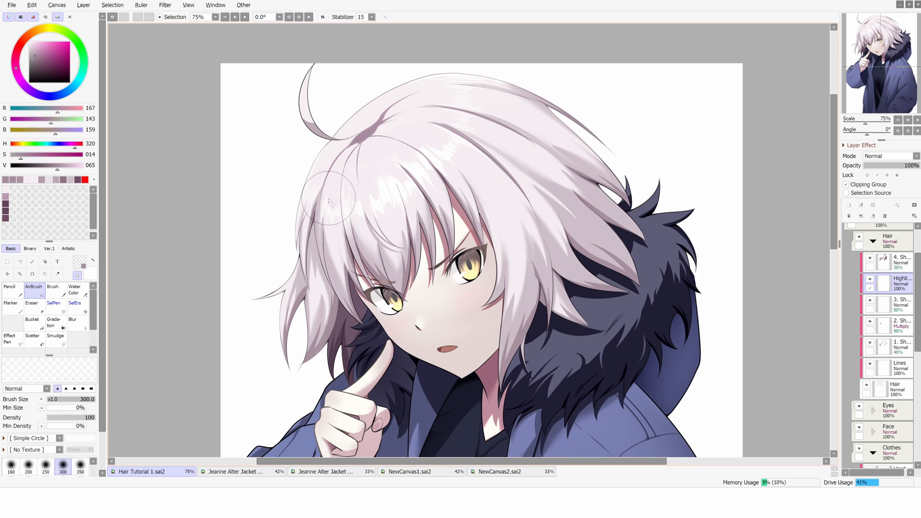
# Soften the highlight near the top of the head with the transparent AirBrush at size 160.
pyautogui.press('[')
pyautogui.press('[')
pyautogui.press('[')
pyautogui.press('[')
pyautogui.press('[')
pyautogui.press('[')
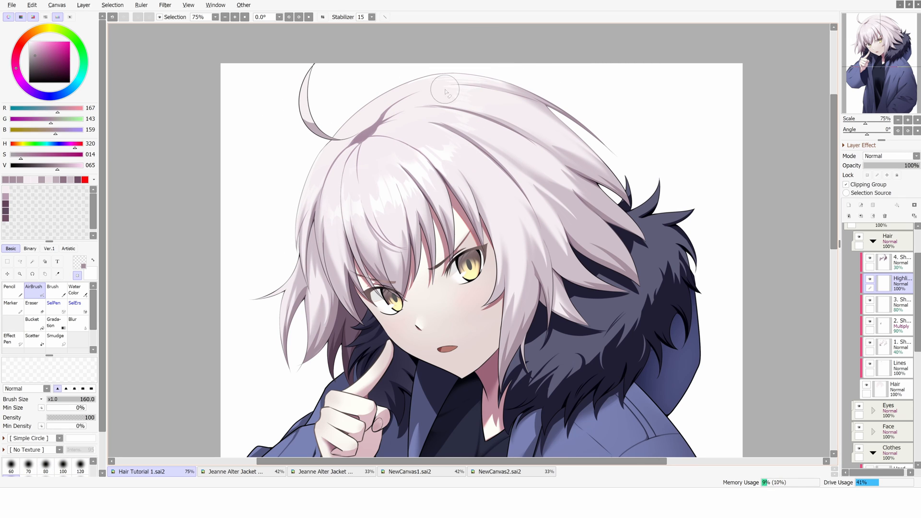